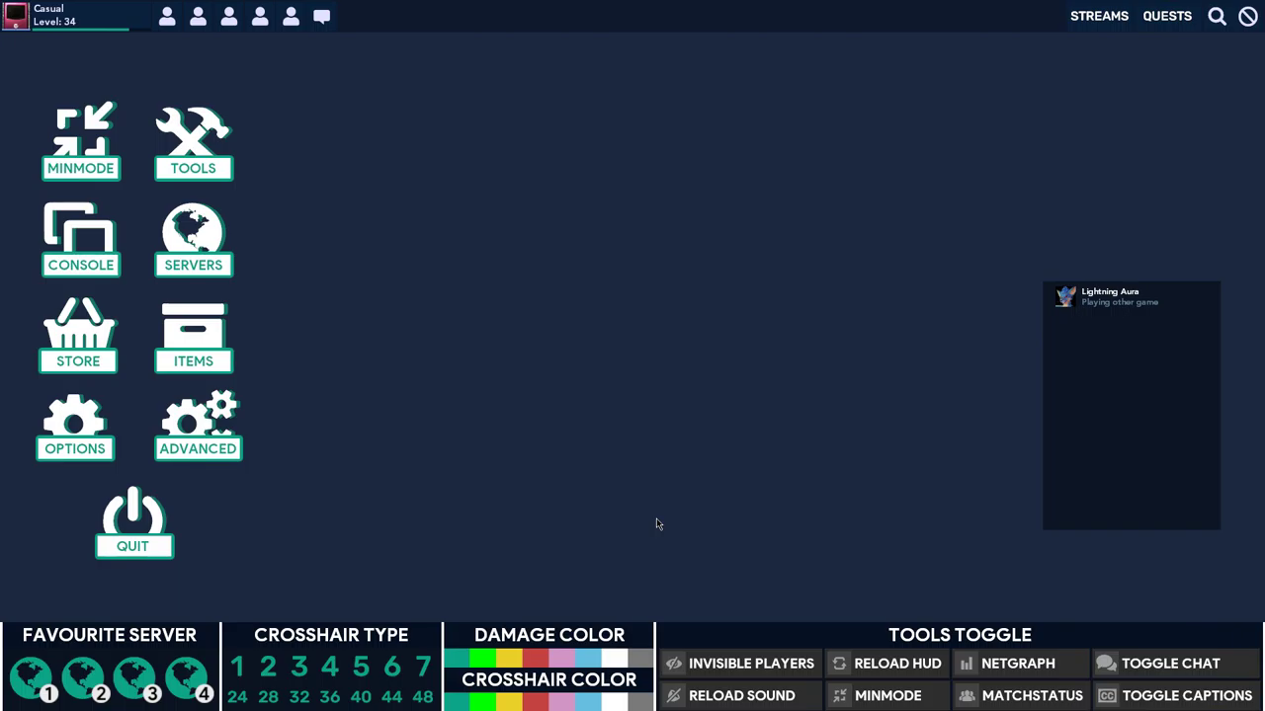
- Open the Items loadout screen from the main menu
click(191, 334)
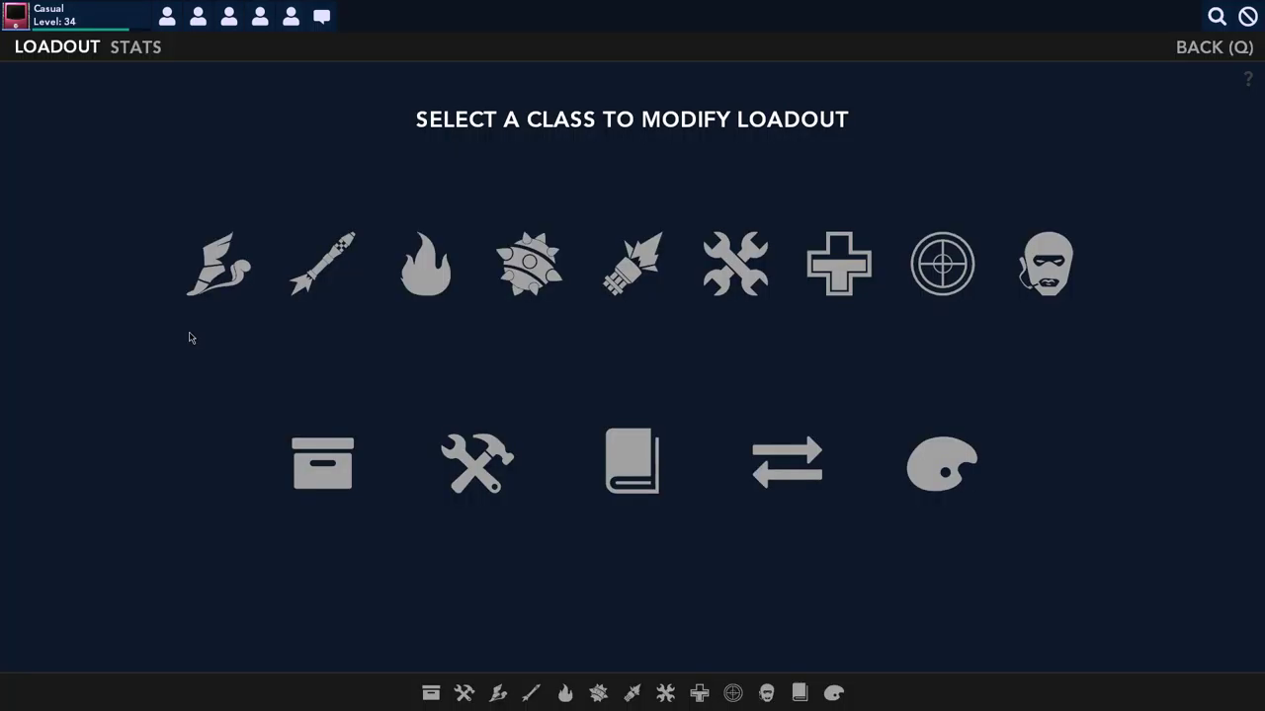
- Browse the backpack's first page of items, then go back to the main menu
click(322, 381)
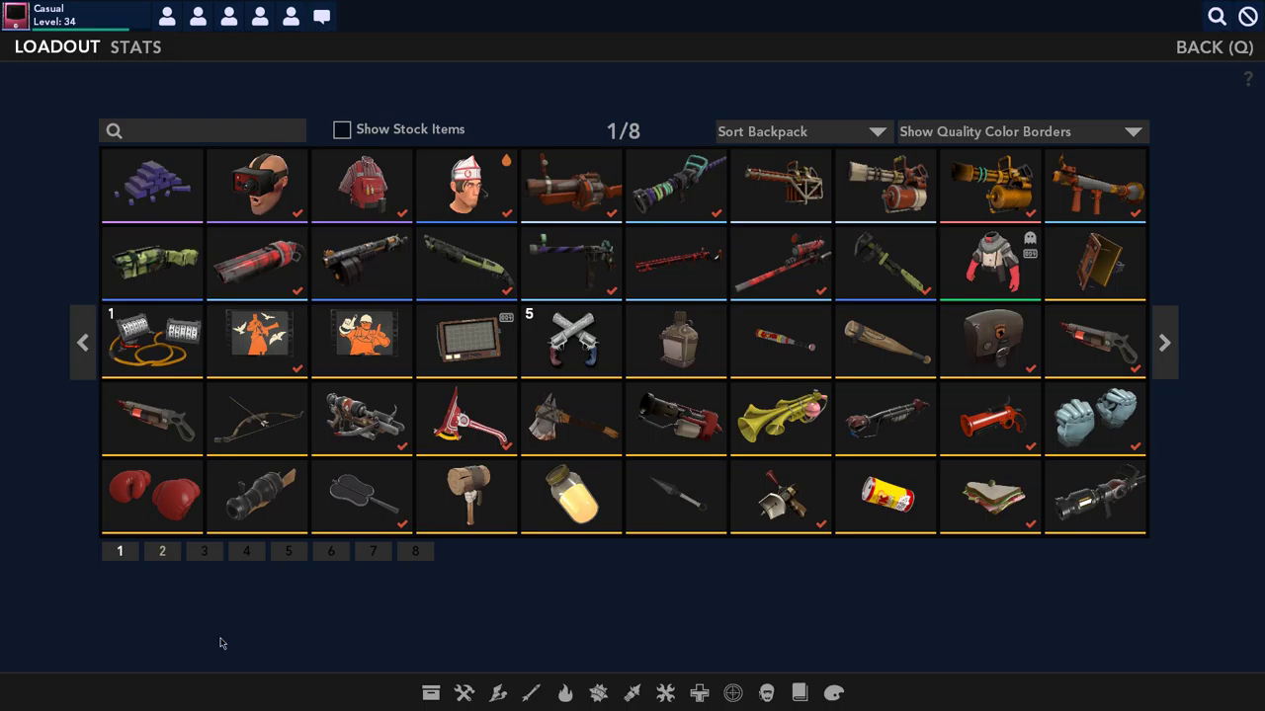
key(q)
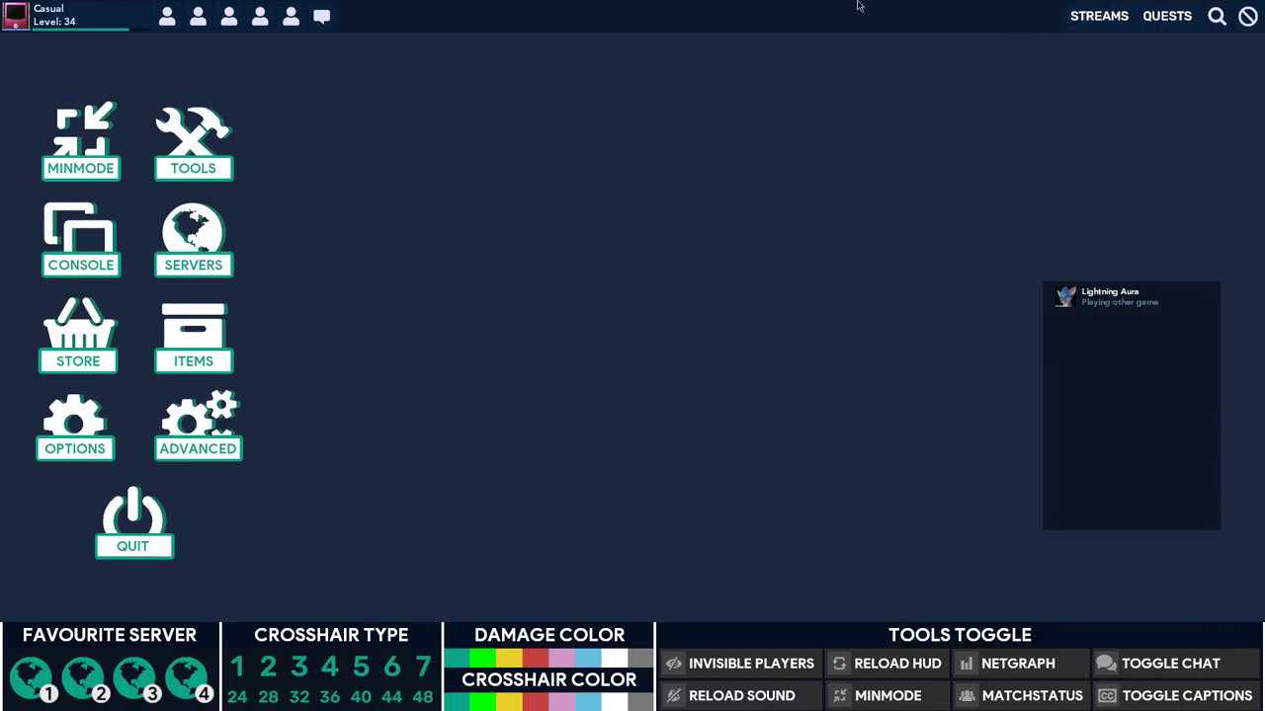
key(grave)
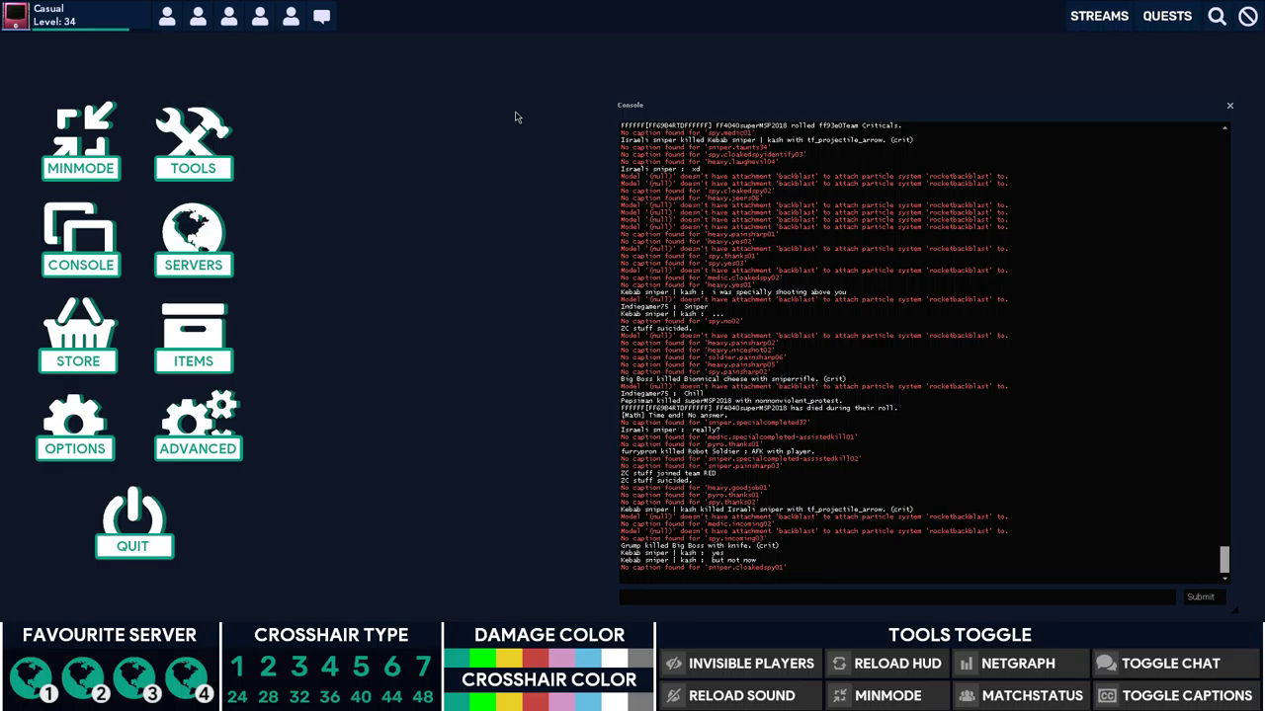
key(grave)
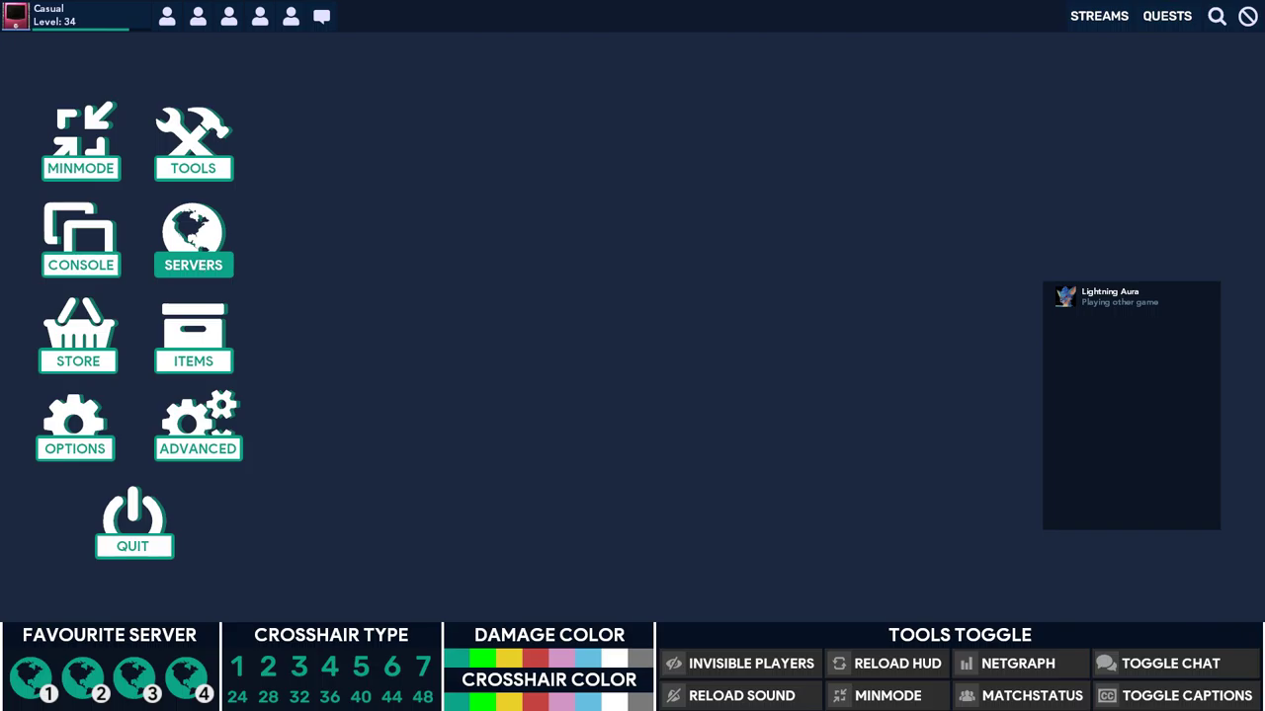
- Open the backpack and inspect the Genuine BlapBash Backer 2021 medal
click(193, 336)
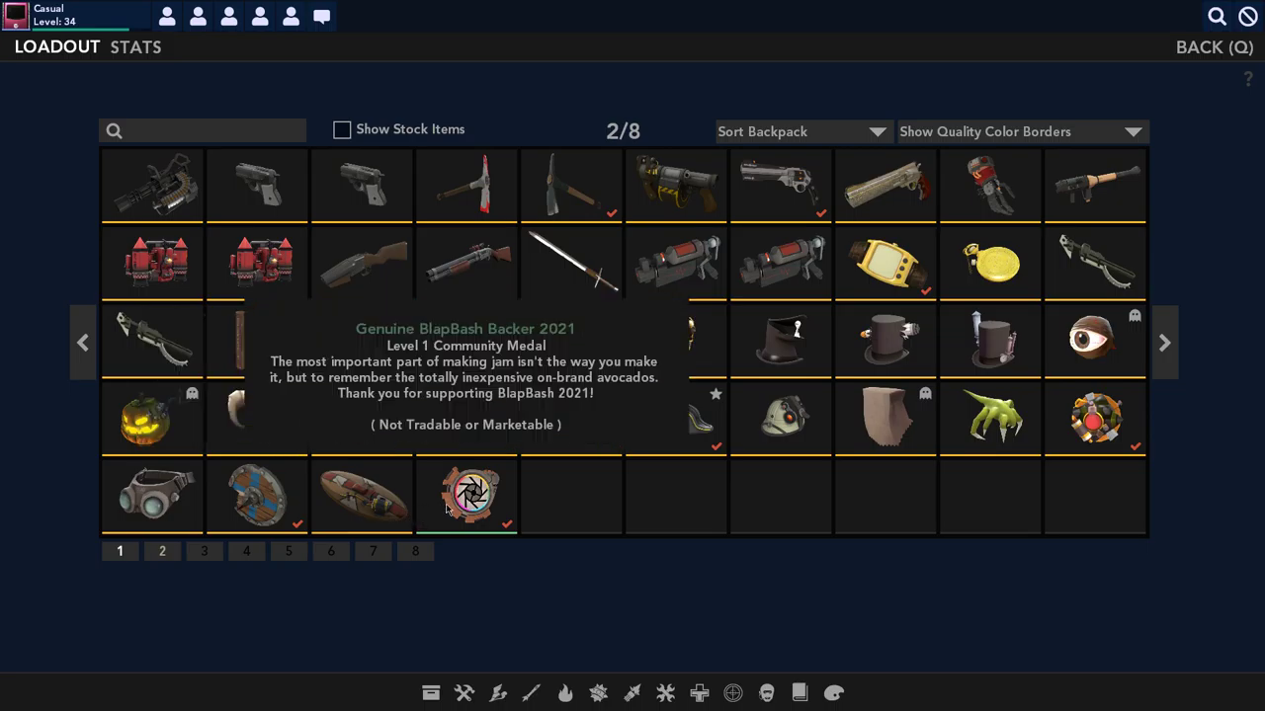
right_click(450, 499)
click(473, 509)
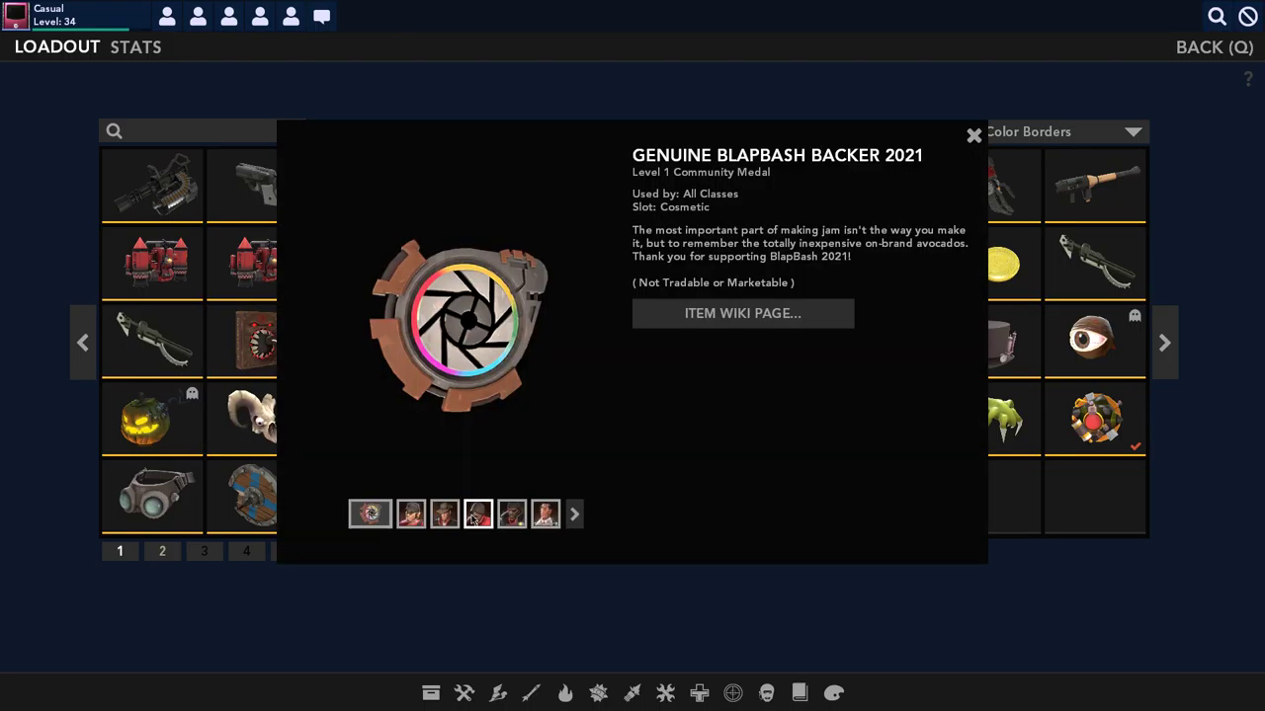
- Preview the medal on Scout, Sniper and Medic, ending on Heavy
click(411, 514)
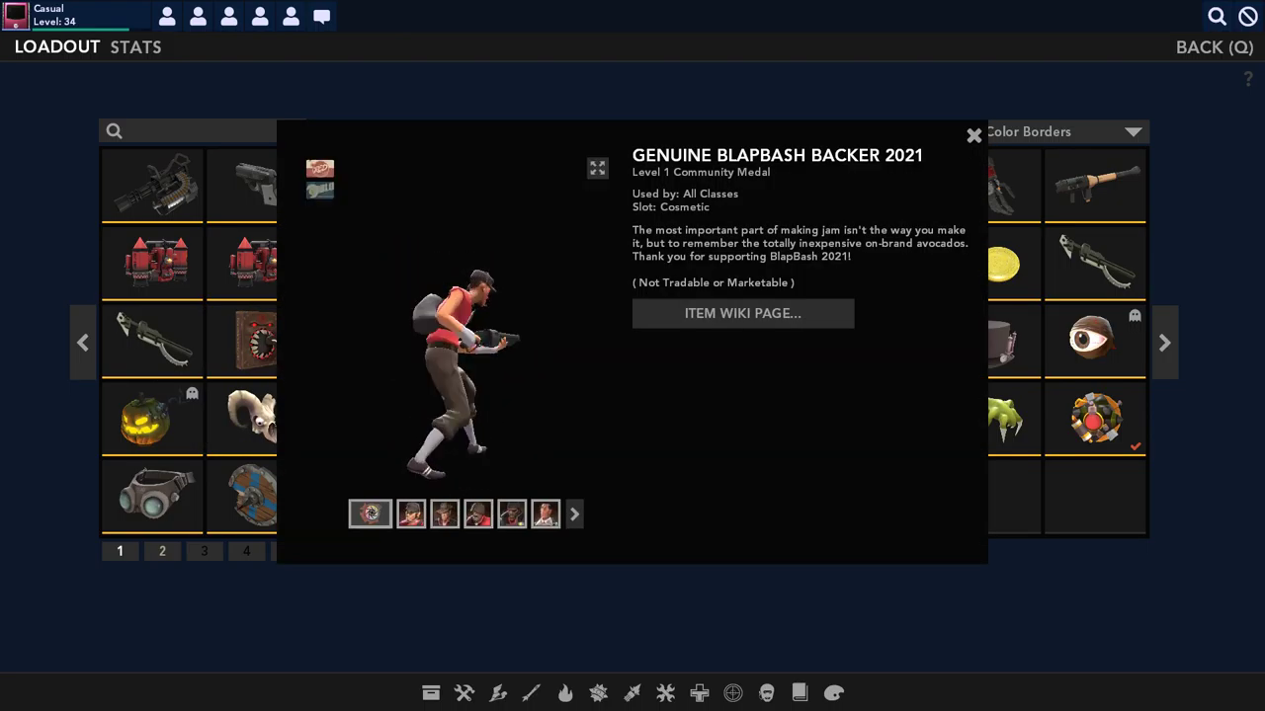
click(445, 514)
click(478, 514)
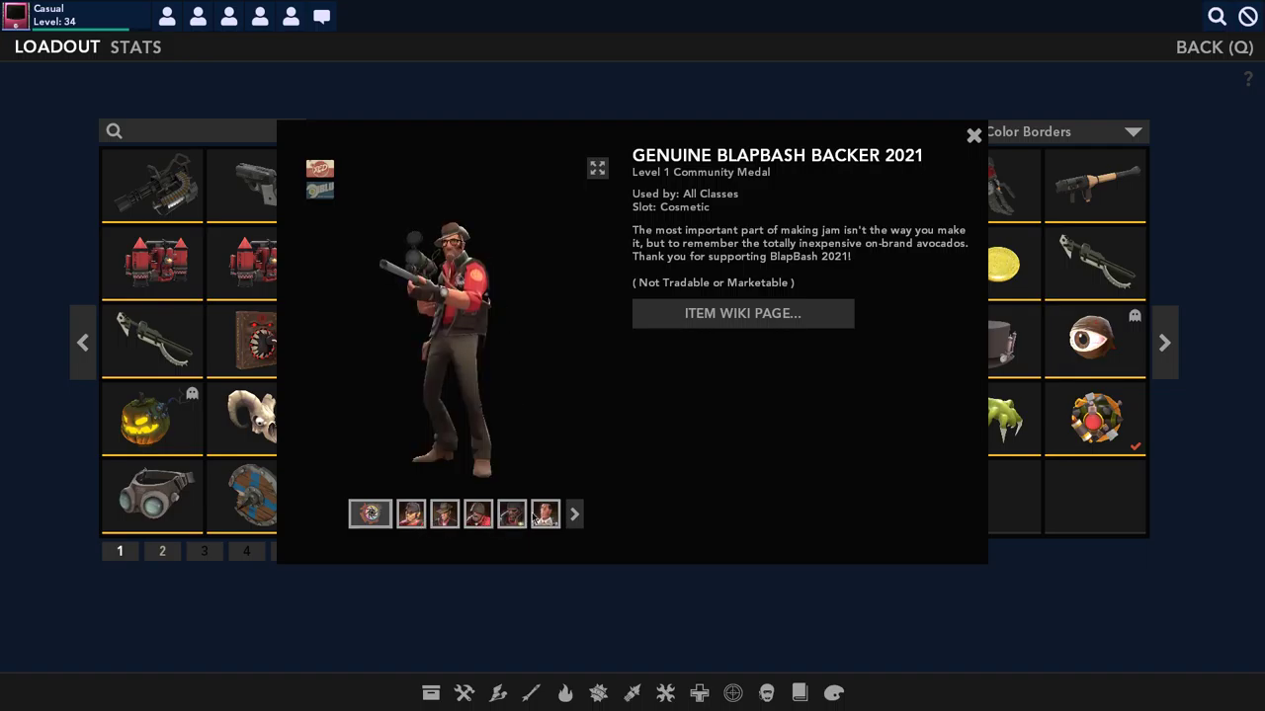
click(546, 514)
click(574, 514)
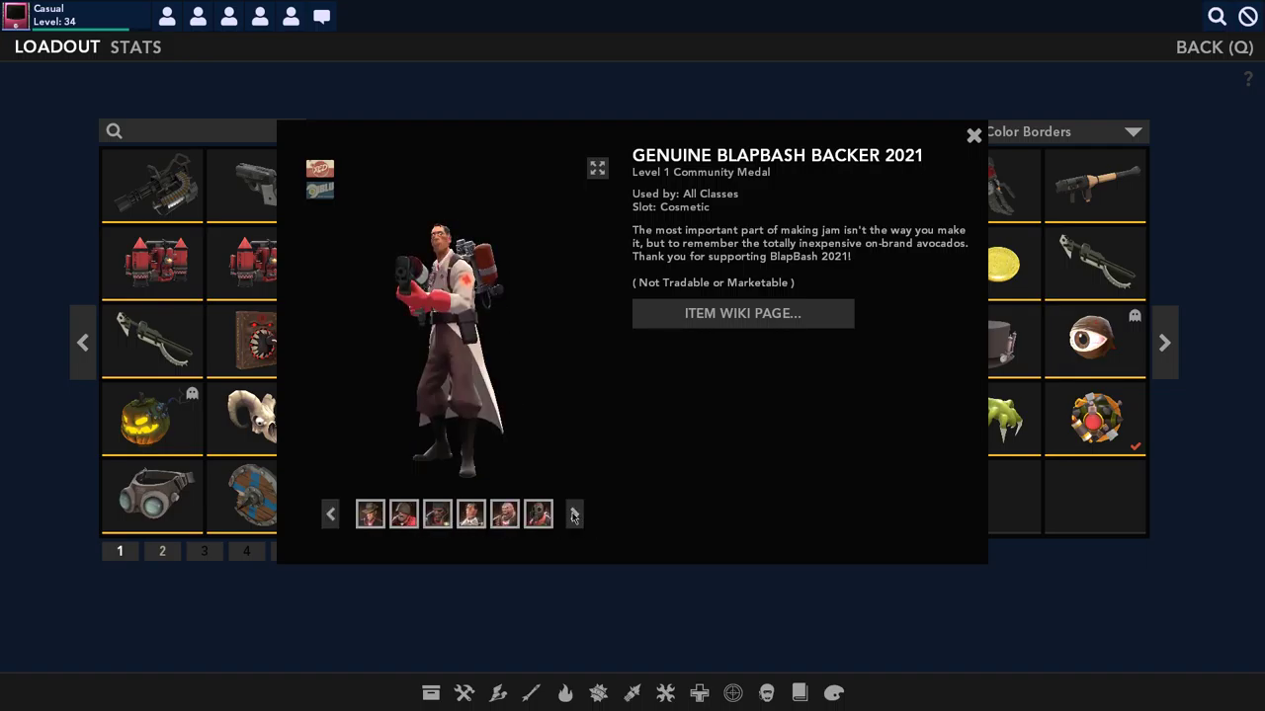
click(504, 513)
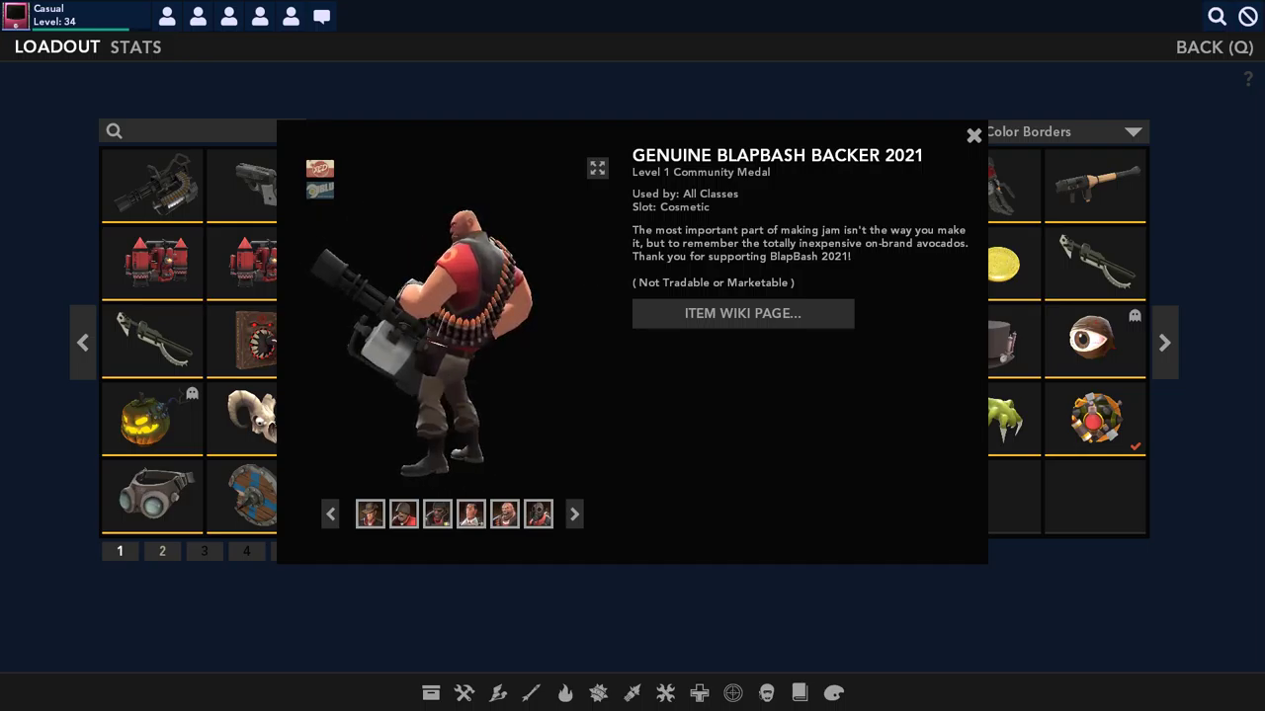
- Close the medal inspection, view Heavy's loadout, then back out to class selection
click(973, 136)
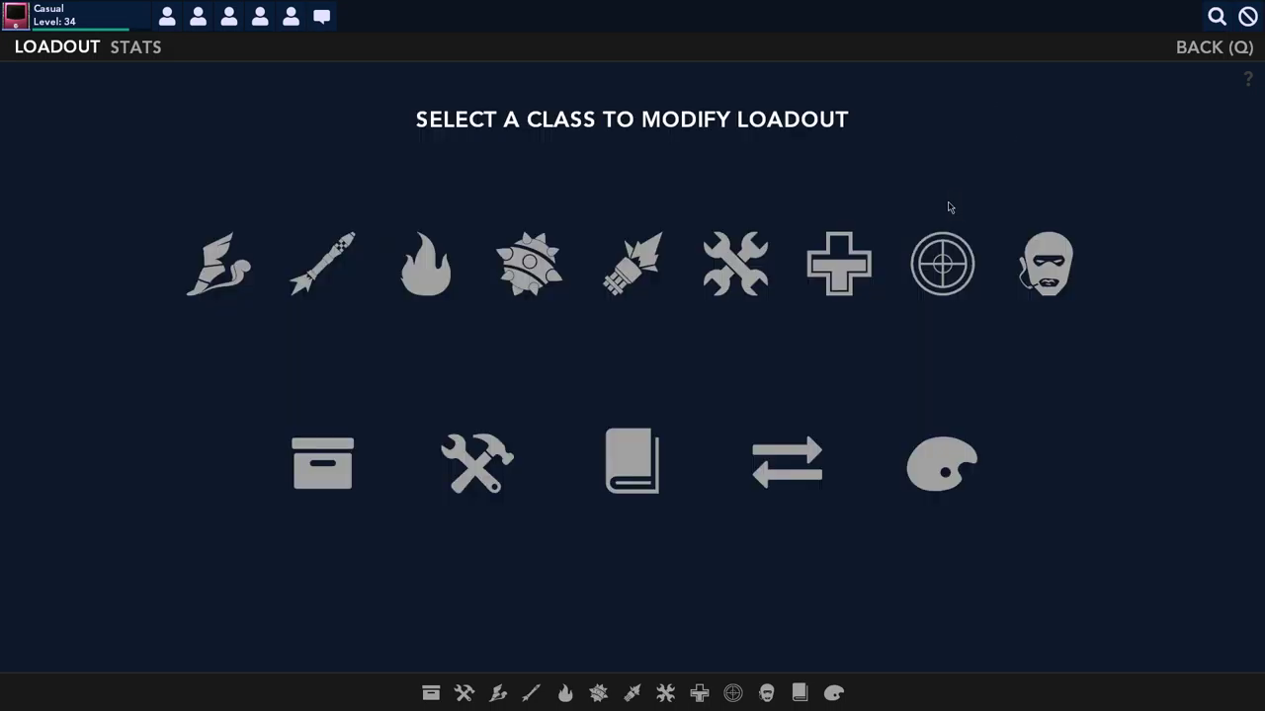
click(634, 264)
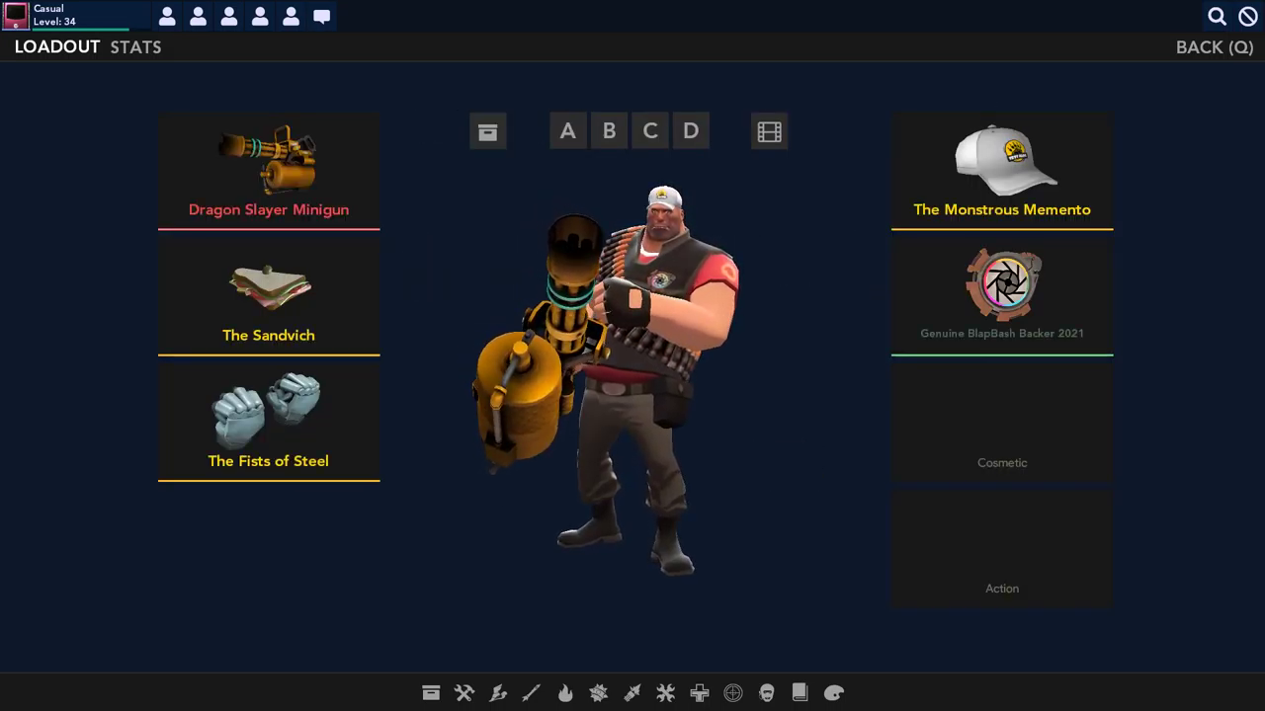
scroll(653, 332, up, 5)
scroll(653, 332, up, 3)
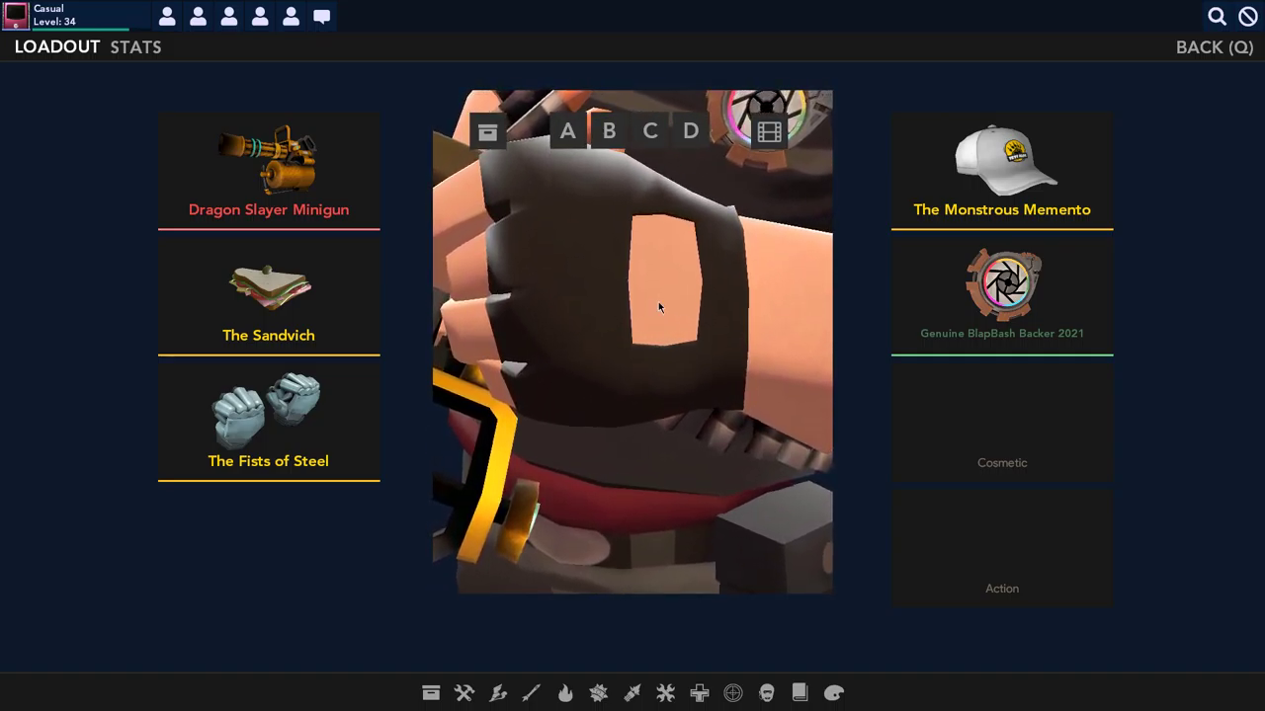
scroll(653, 332, up, 3)
scroll(653, 332, up, 3)
scroll(632, 341, up, 3)
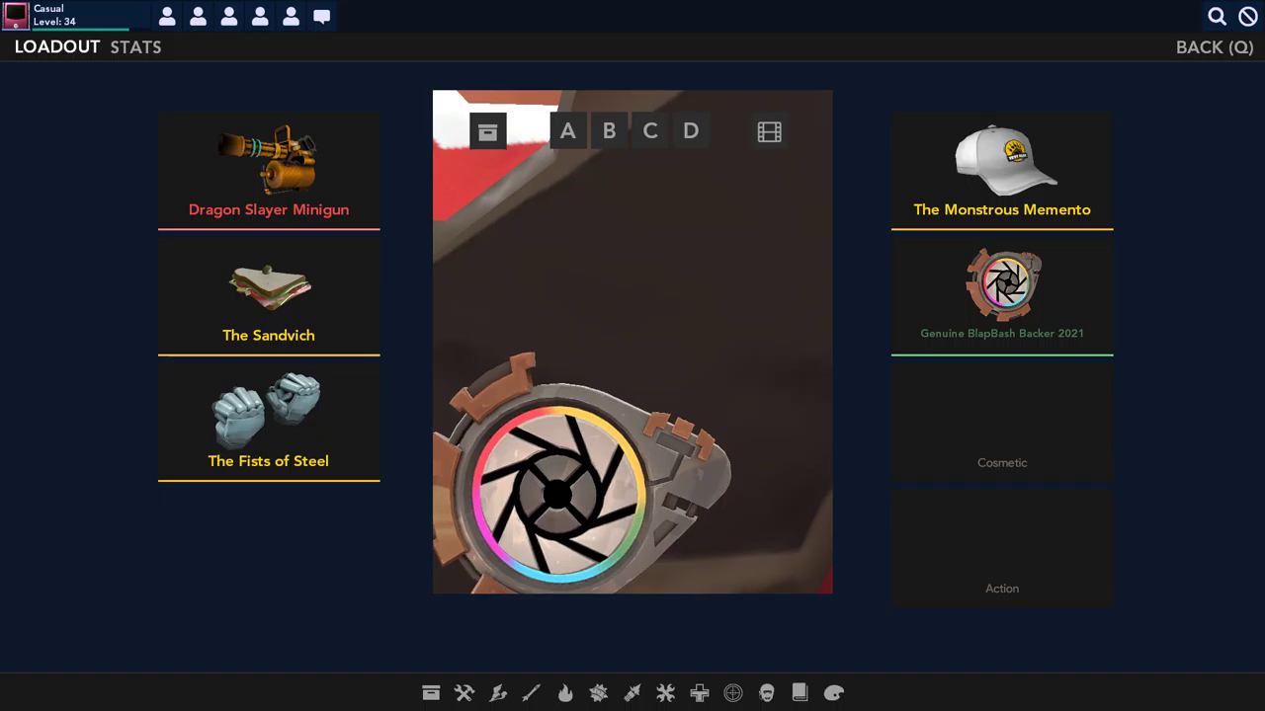
scroll(667, 489, up, 2)
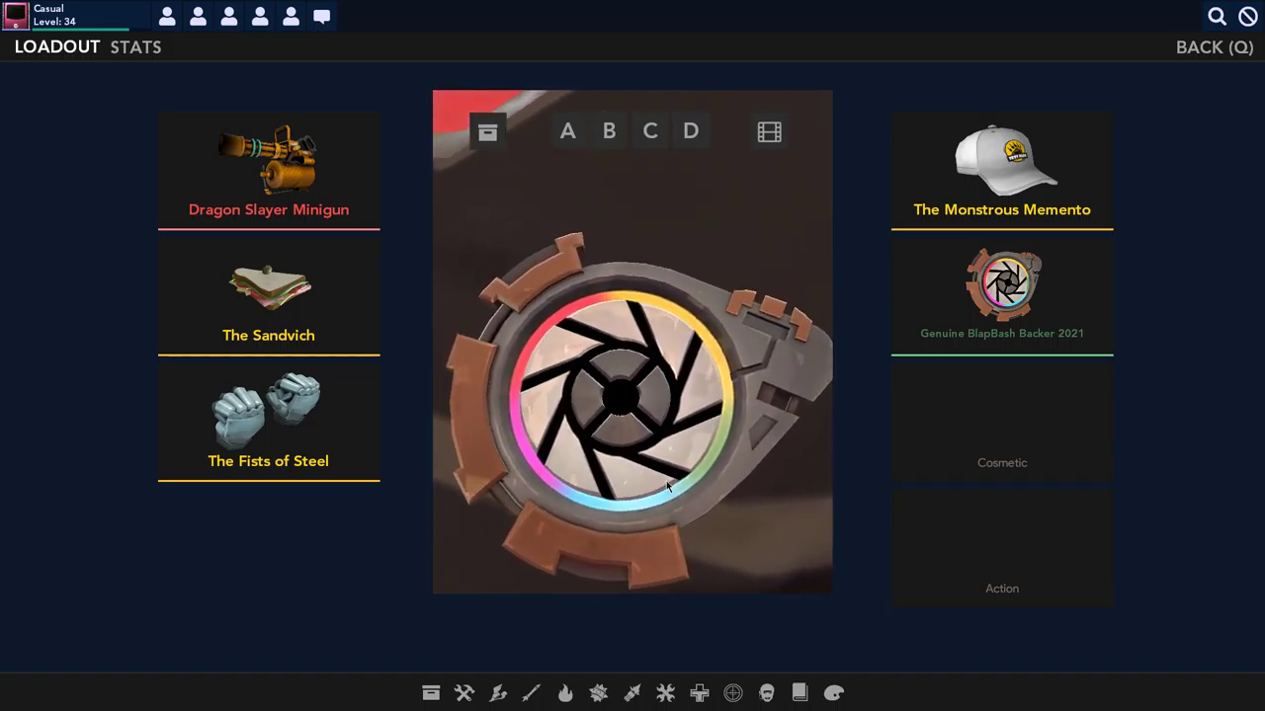
key(q)
key(q)
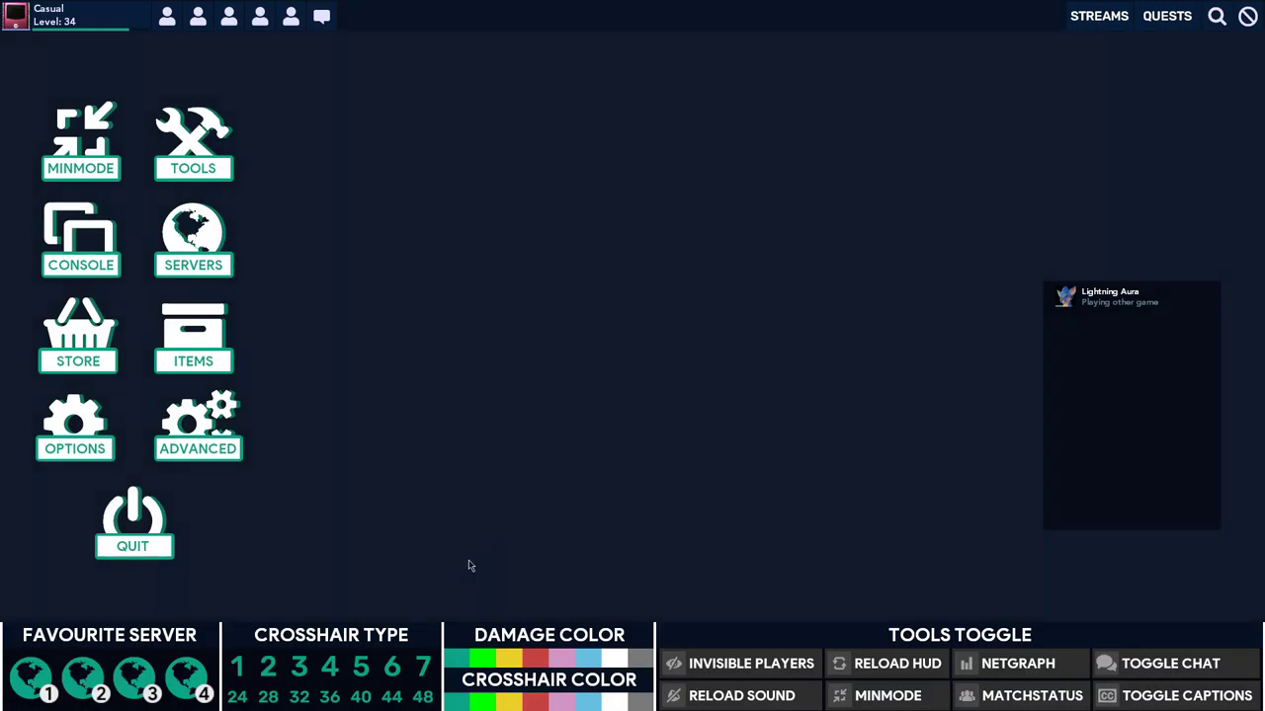
- Set advanced video Antialiasing to 8x MSAA and Filtering to Anisotropic 16X, confirming both dialogs
click(94, 427)
click(615, 253)
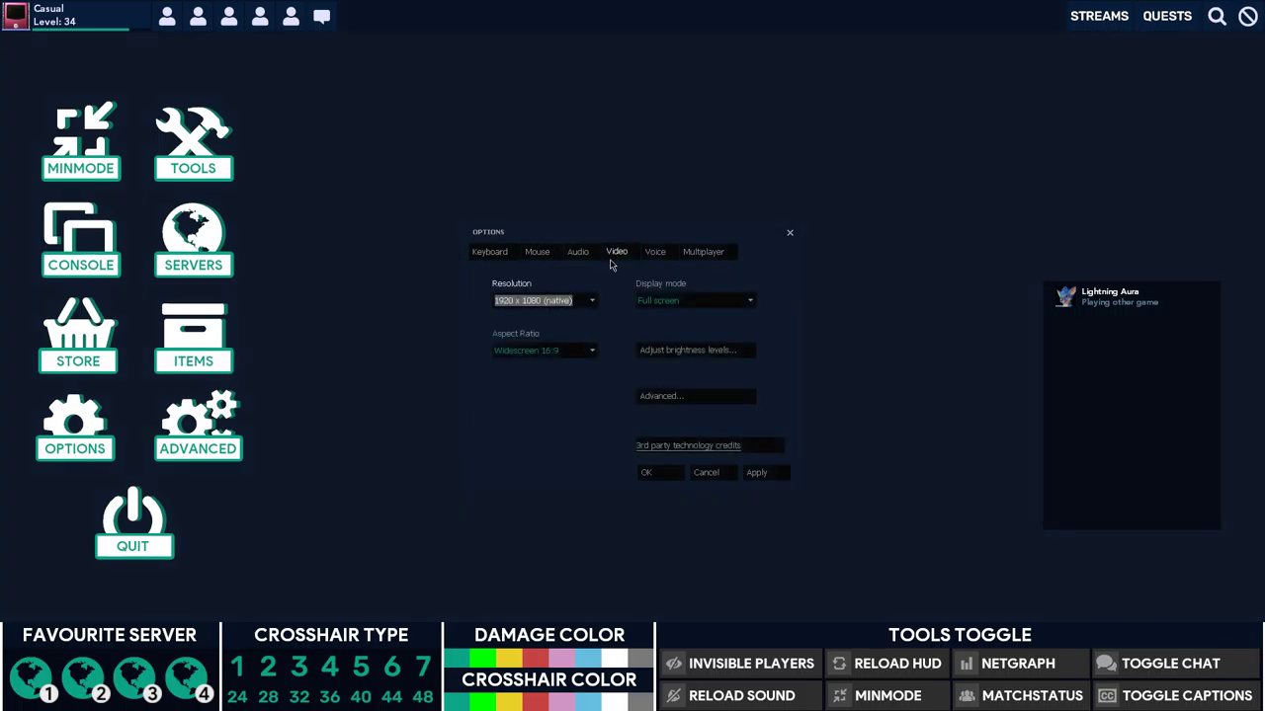
click(713, 396)
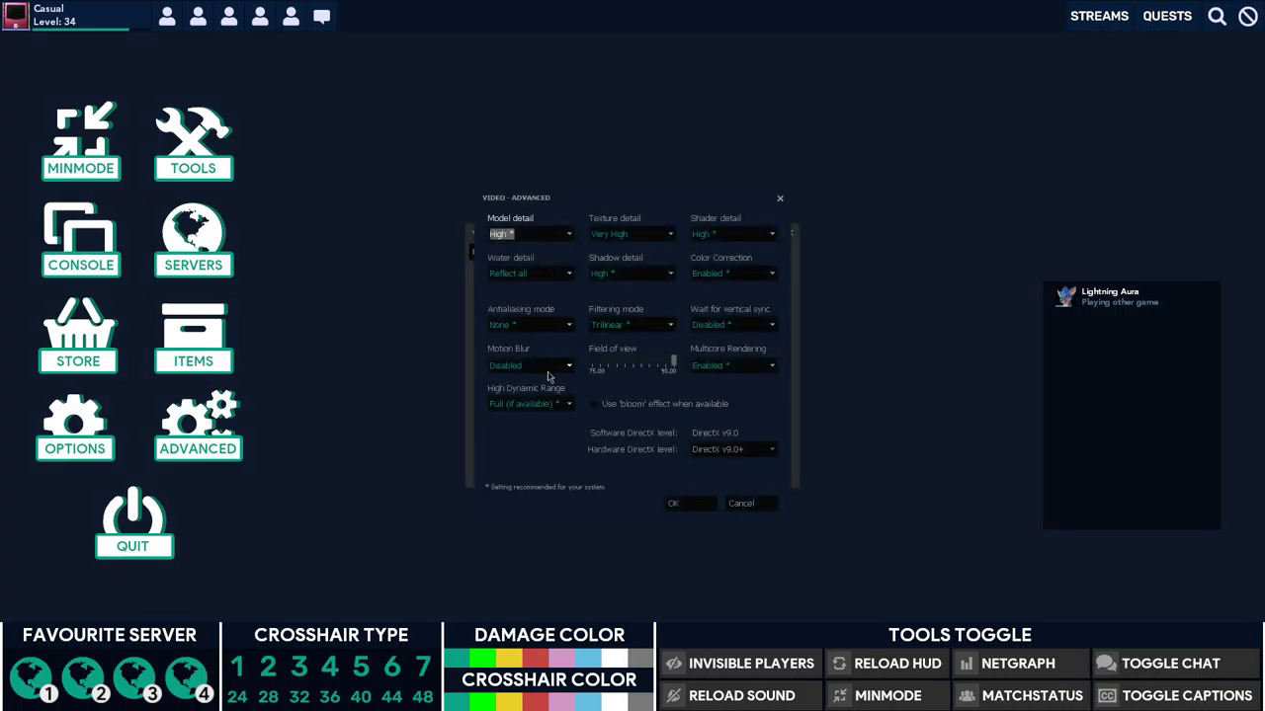
click(534, 330)
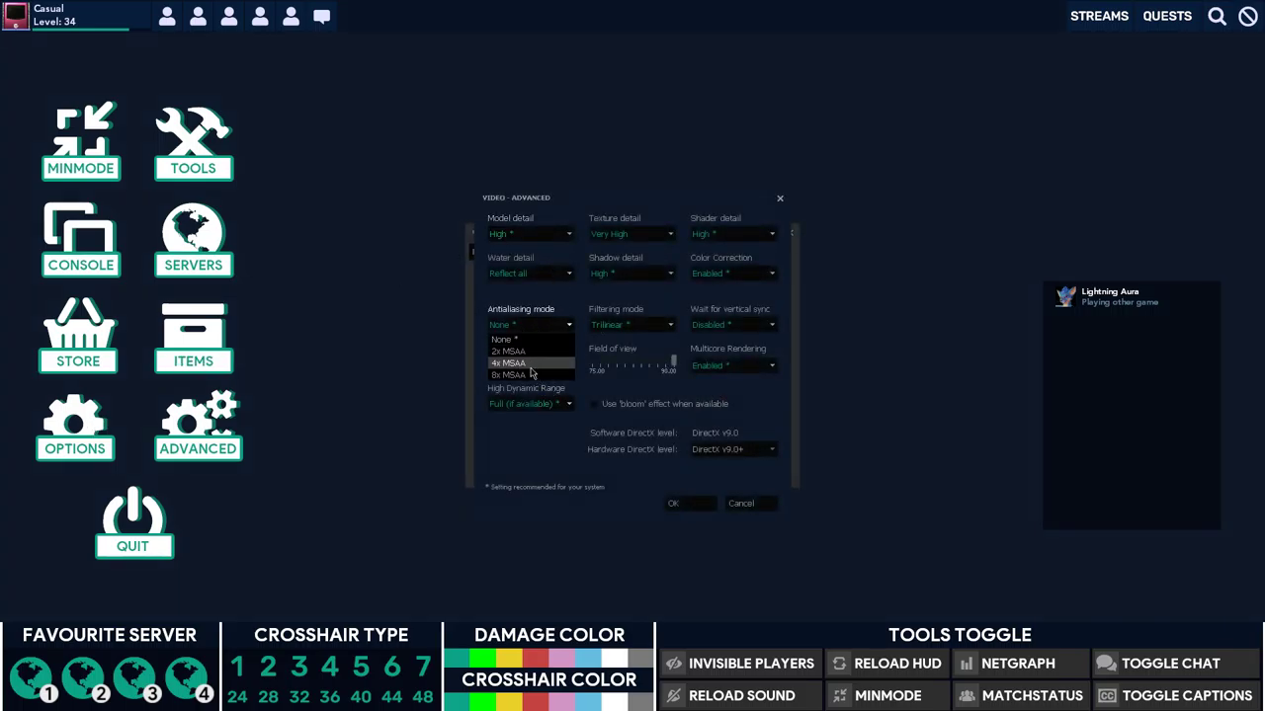
click(531, 377)
click(651, 335)
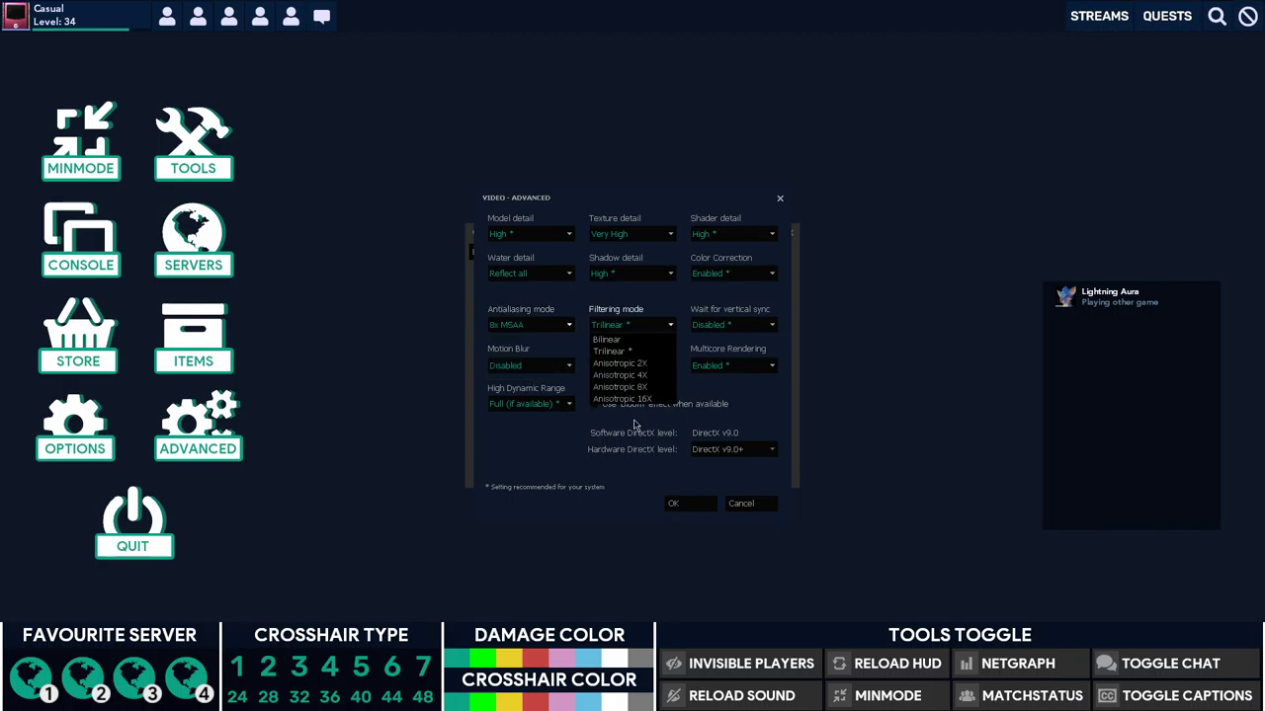
click(637, 399)
click(687, 507)
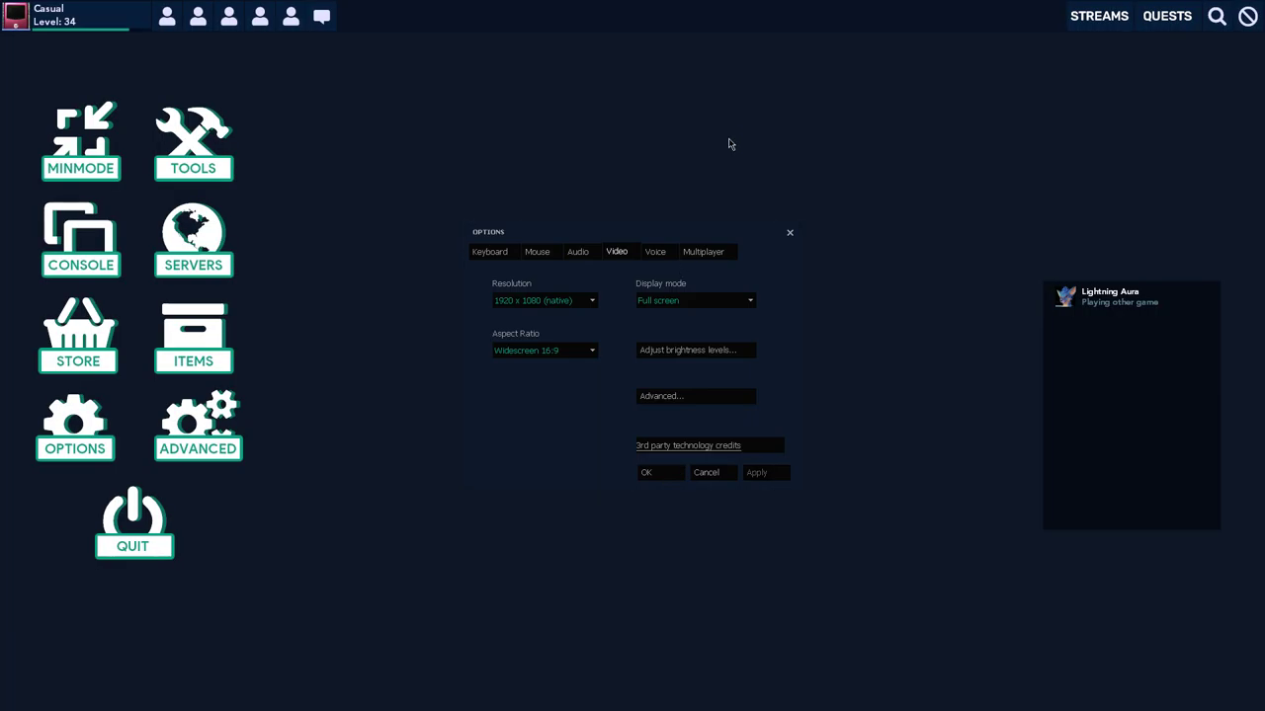
click(646, 474)
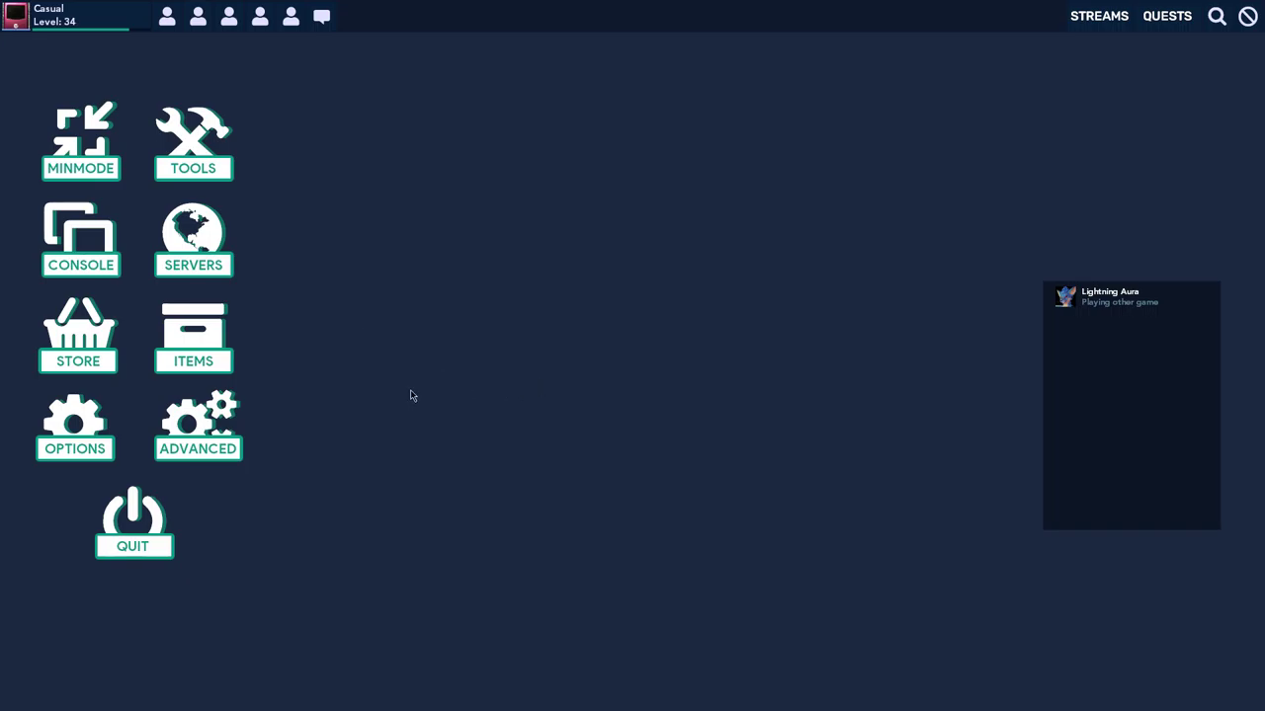
- Inspect the BlapBash medal from backpack page 2 and browse its class previews
click(194, 336)
click(296, 454)
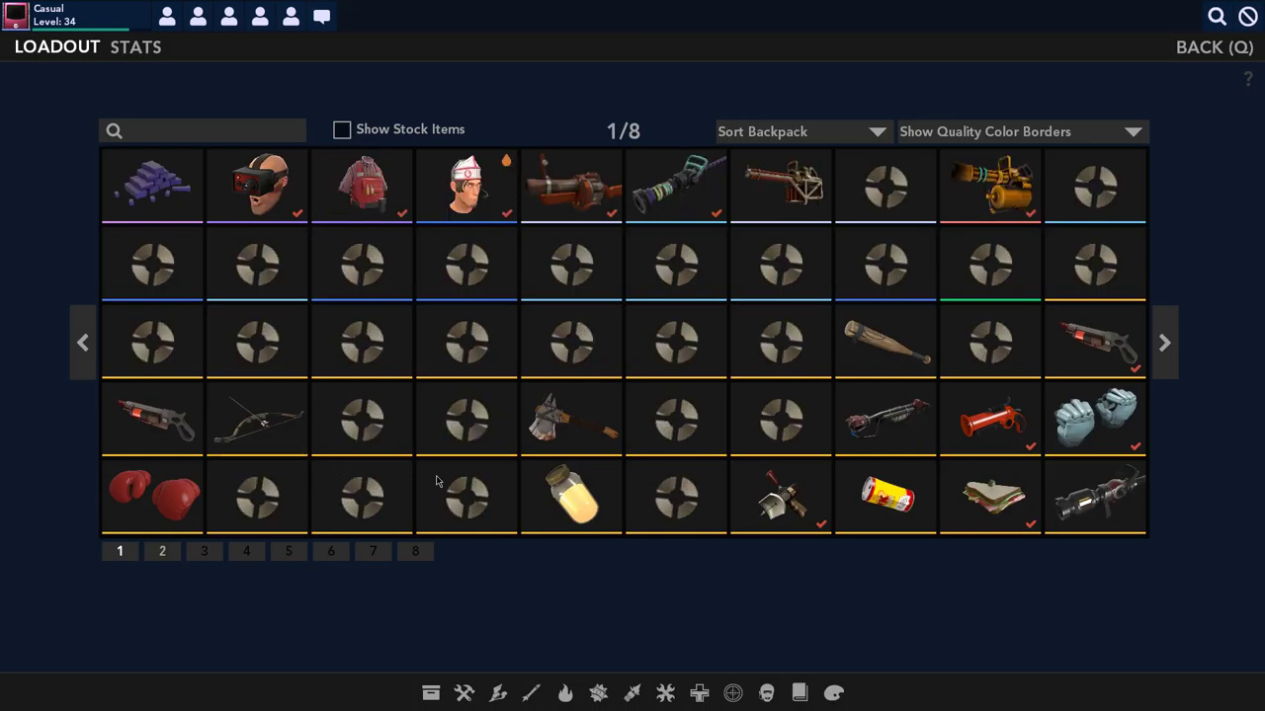
click(162, 550)
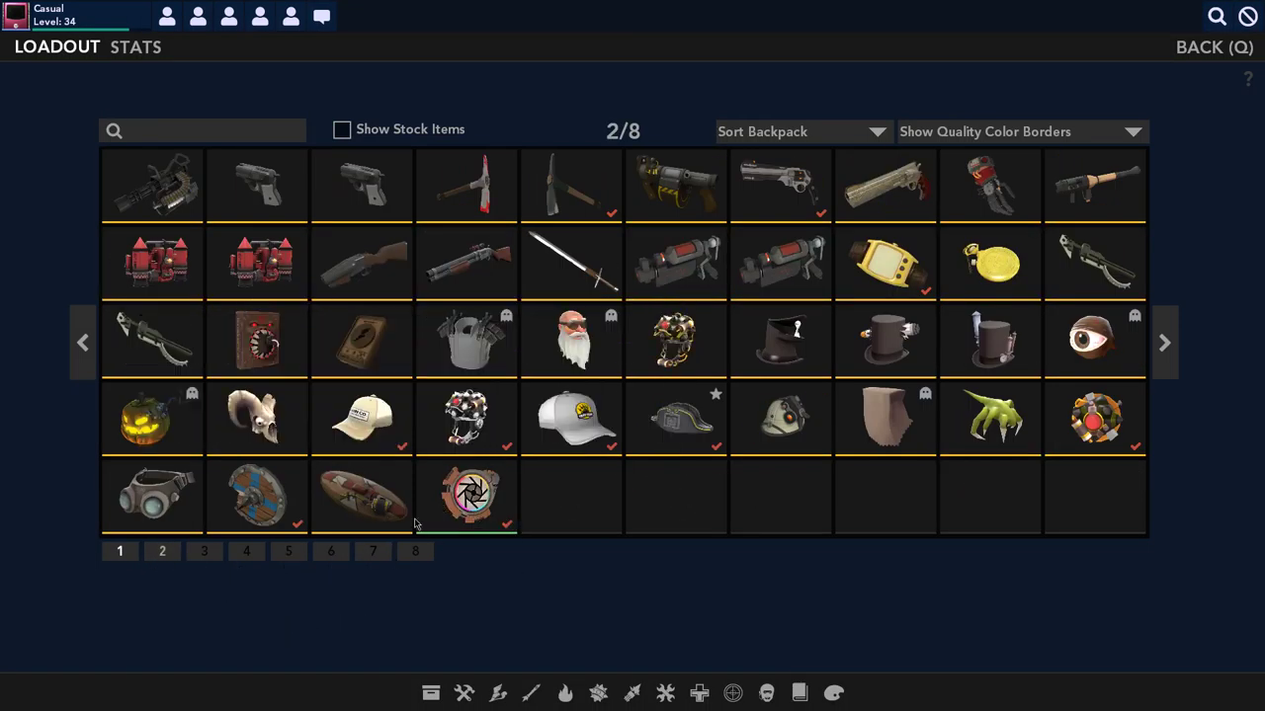
right_click(508, 496)
click(522, 504)
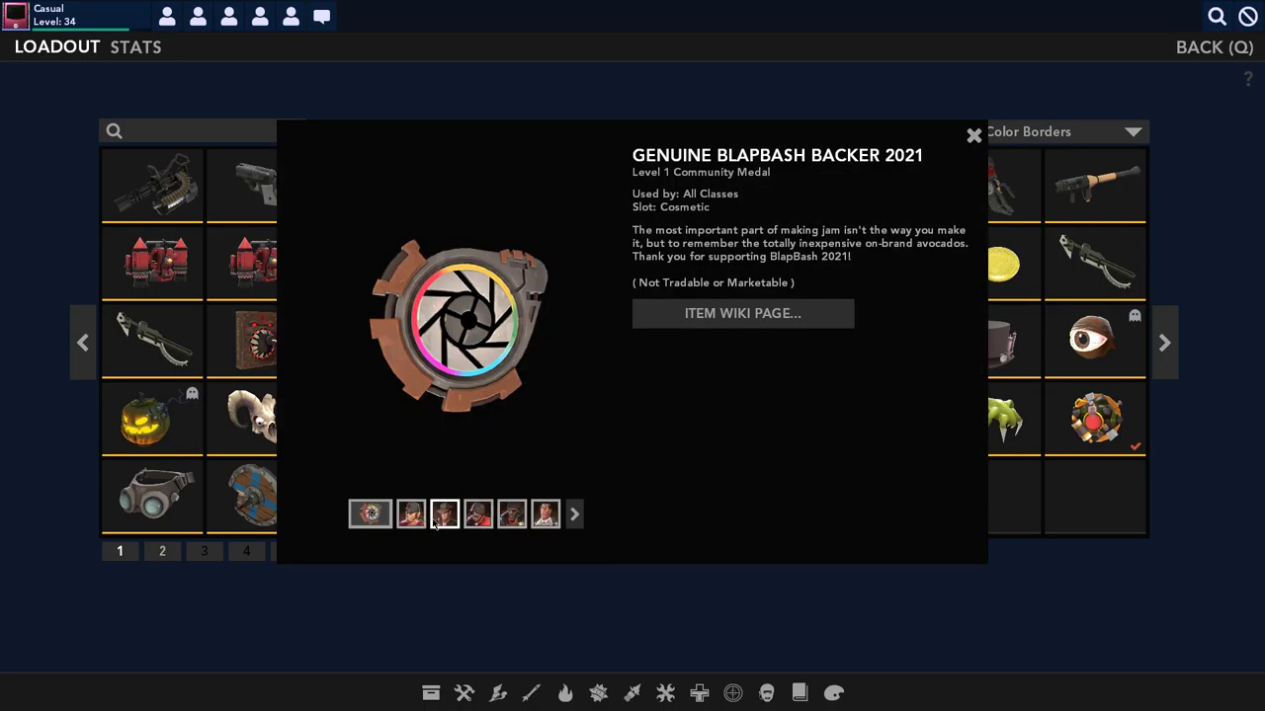
click(574, 514)
- Close the backpack, view the medal on Heavy's loadout, then return to the main menu
key(Escape)
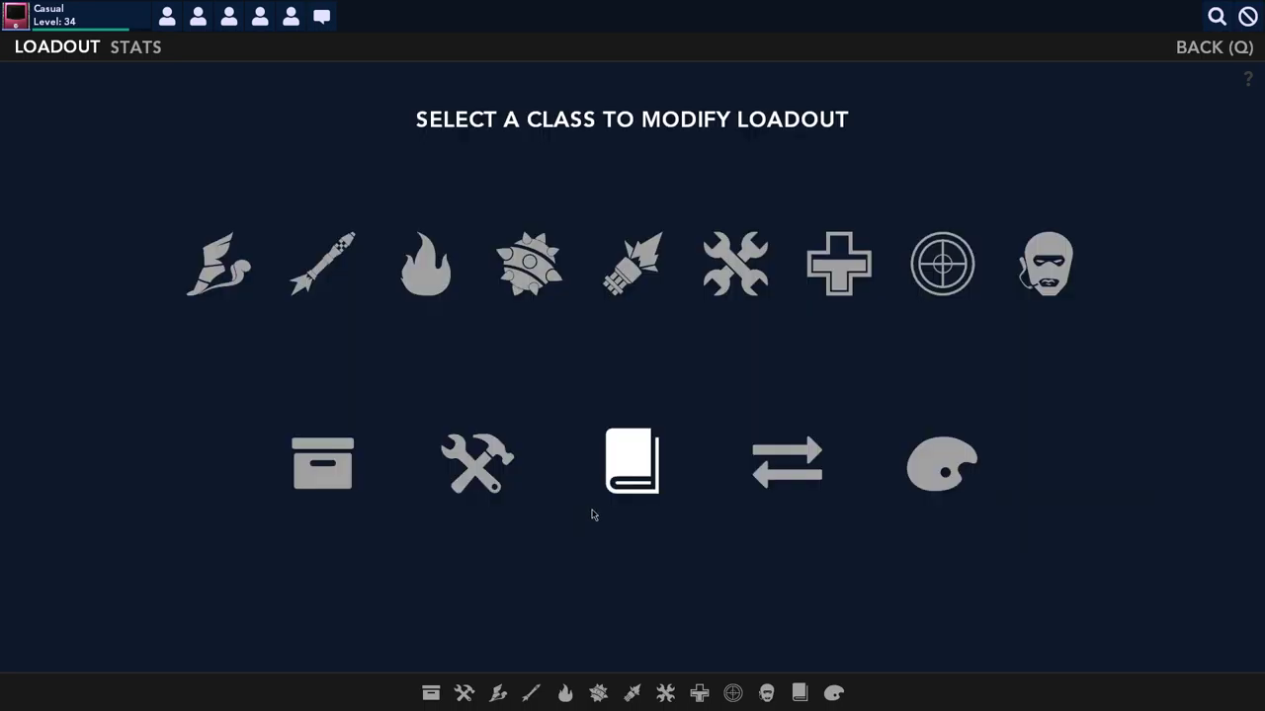
click(637, 271)
mouse_move(1001, 294)
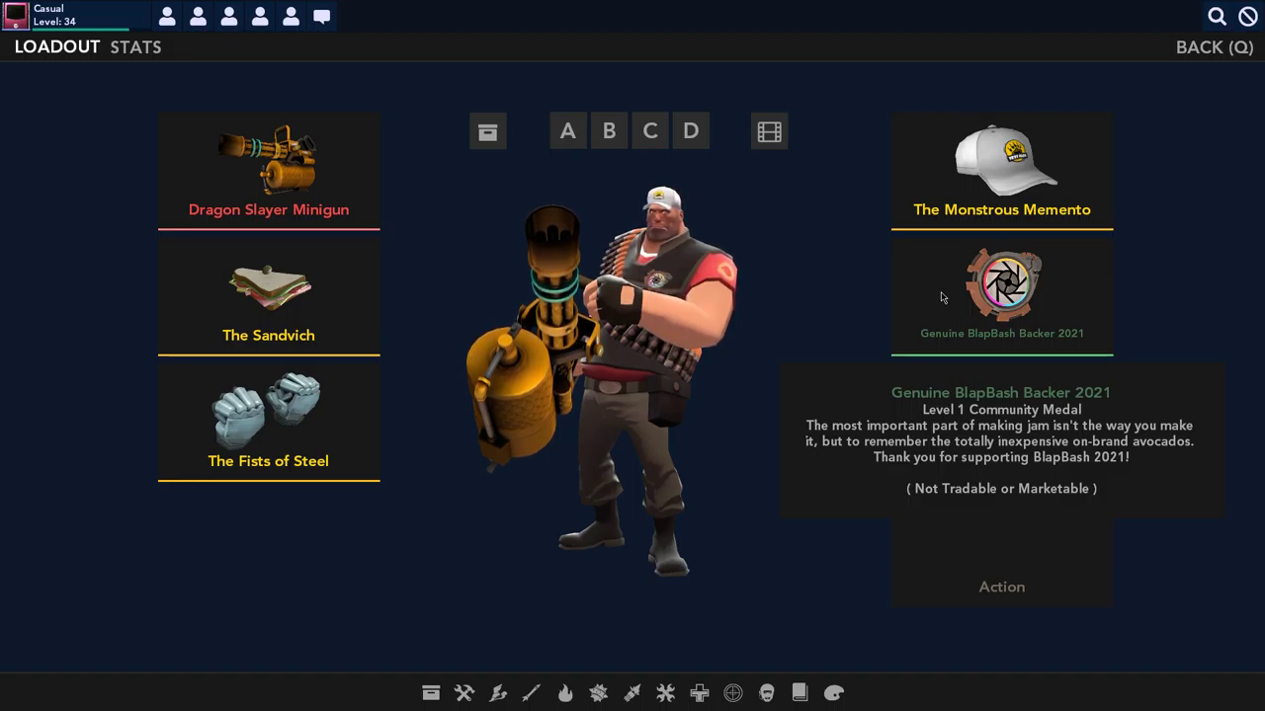
scroll(700, 359, up, 5)
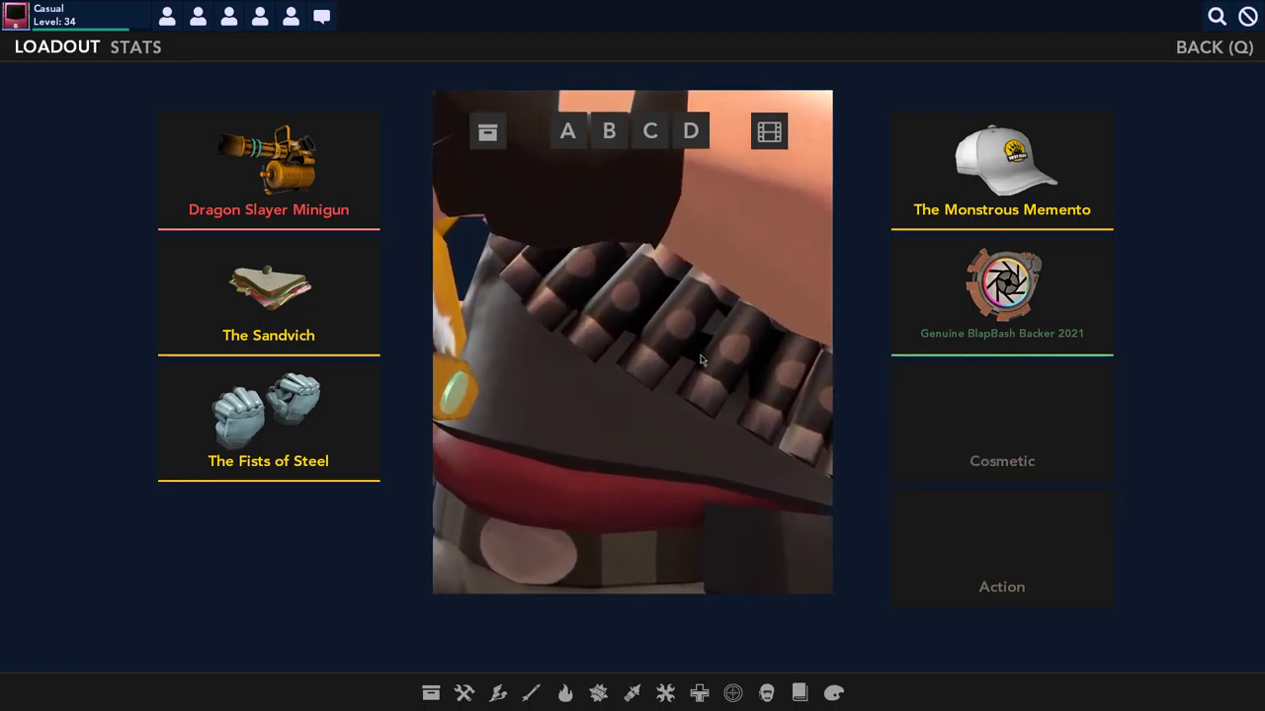
scroll(701, 360, down, 5)
scroll(701, 356, up, 5)
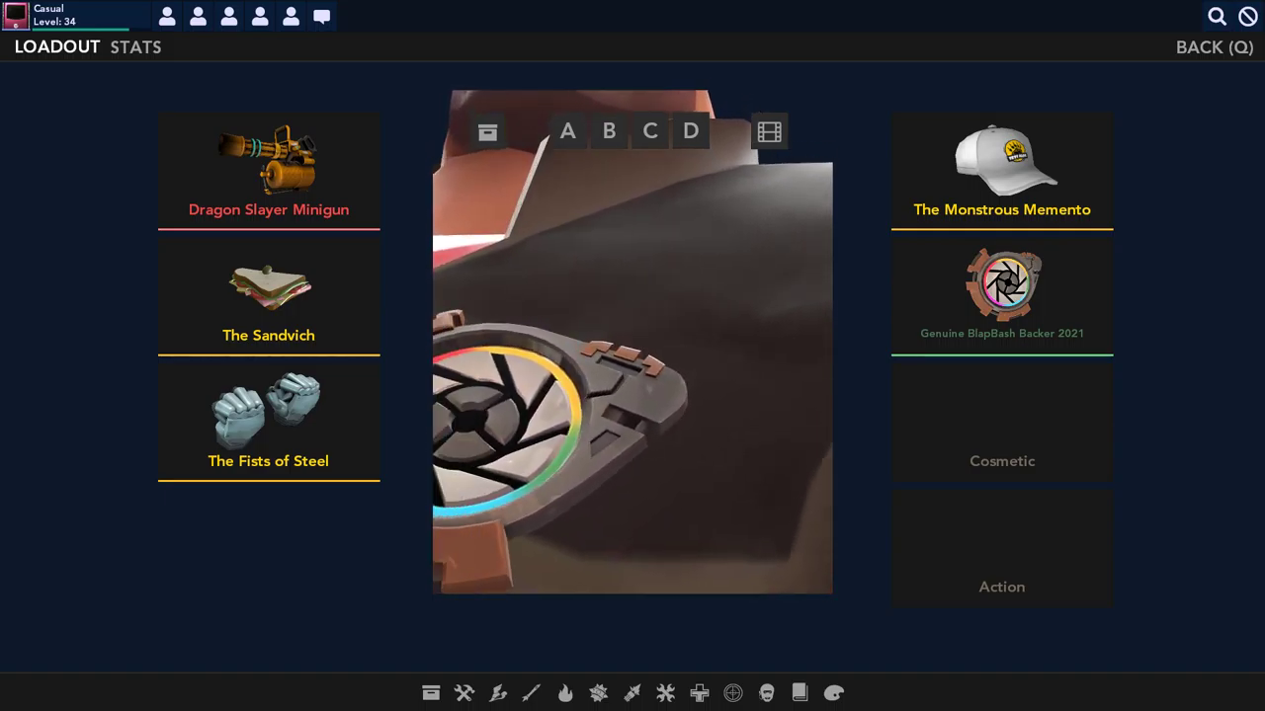
key(q)
key(q)
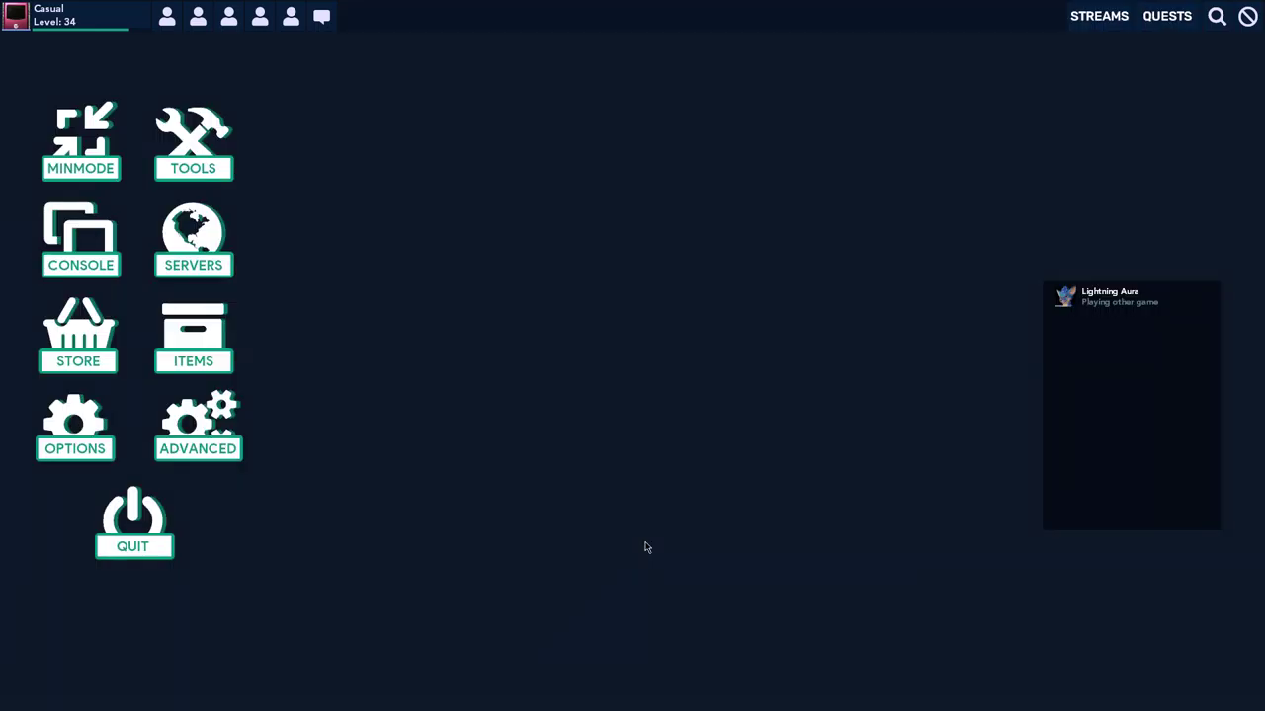
- Queue for Mann vs. Machine Boot Camp with Any normal mission selected
click(1216, 16)
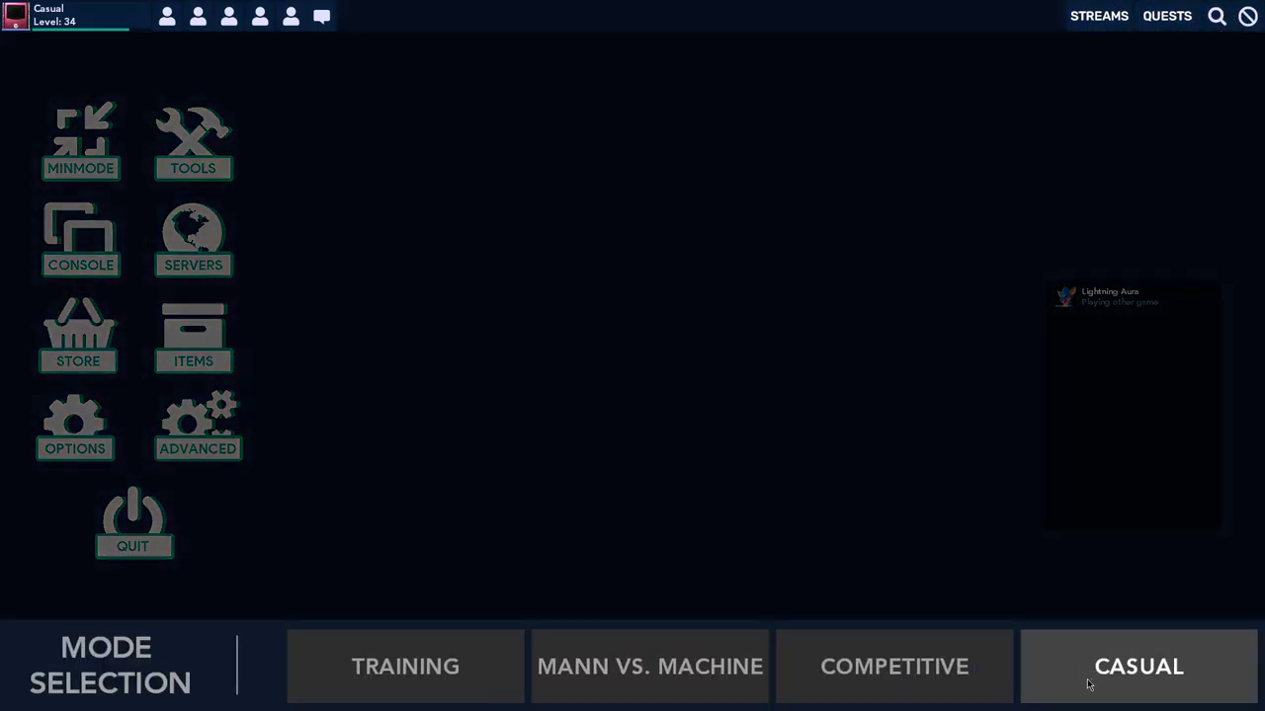
click(566, 669)
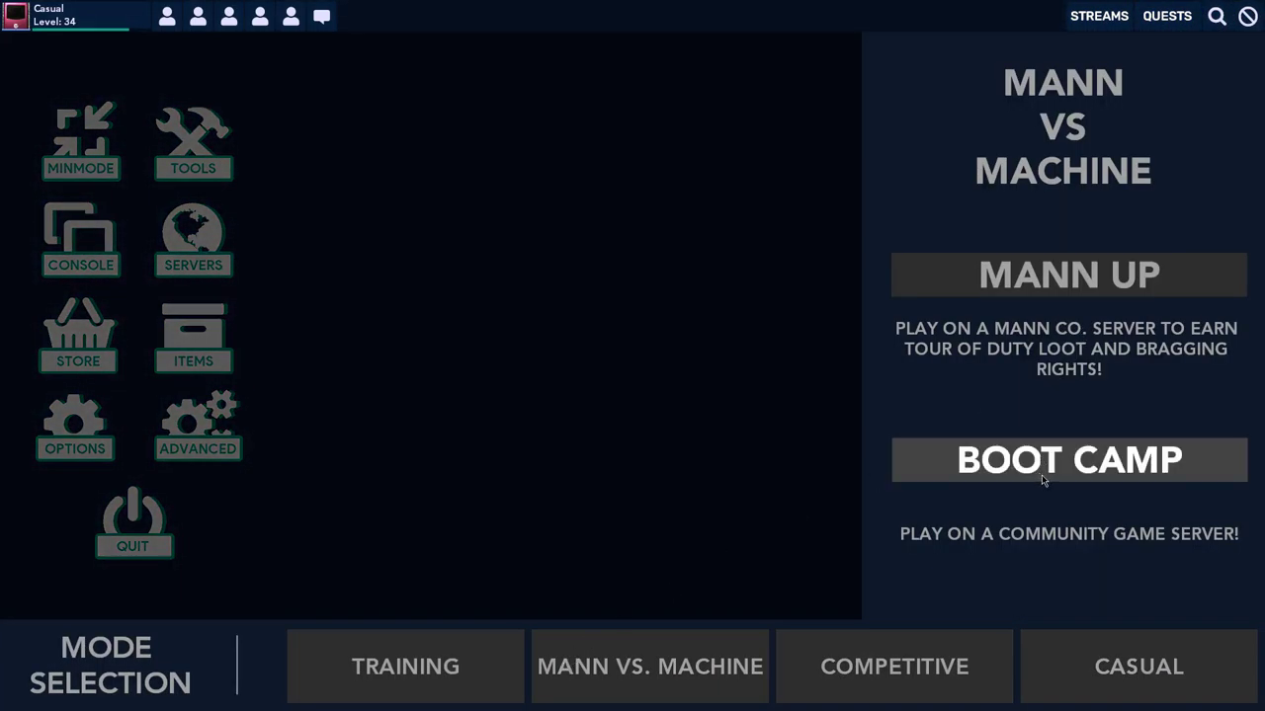
click(1141, 459)
click(791, 145)
click(751, 595)
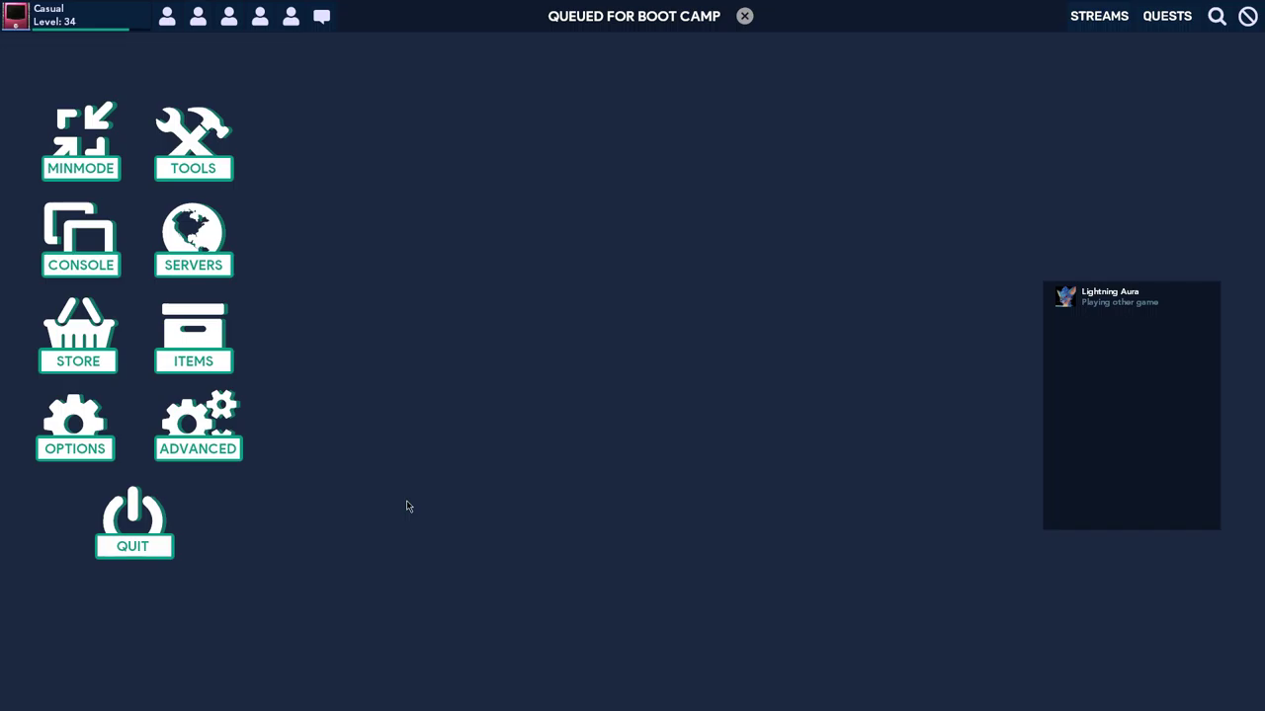
- Briefly open the item backpack, then close it back to the main menu
click(193, 331)
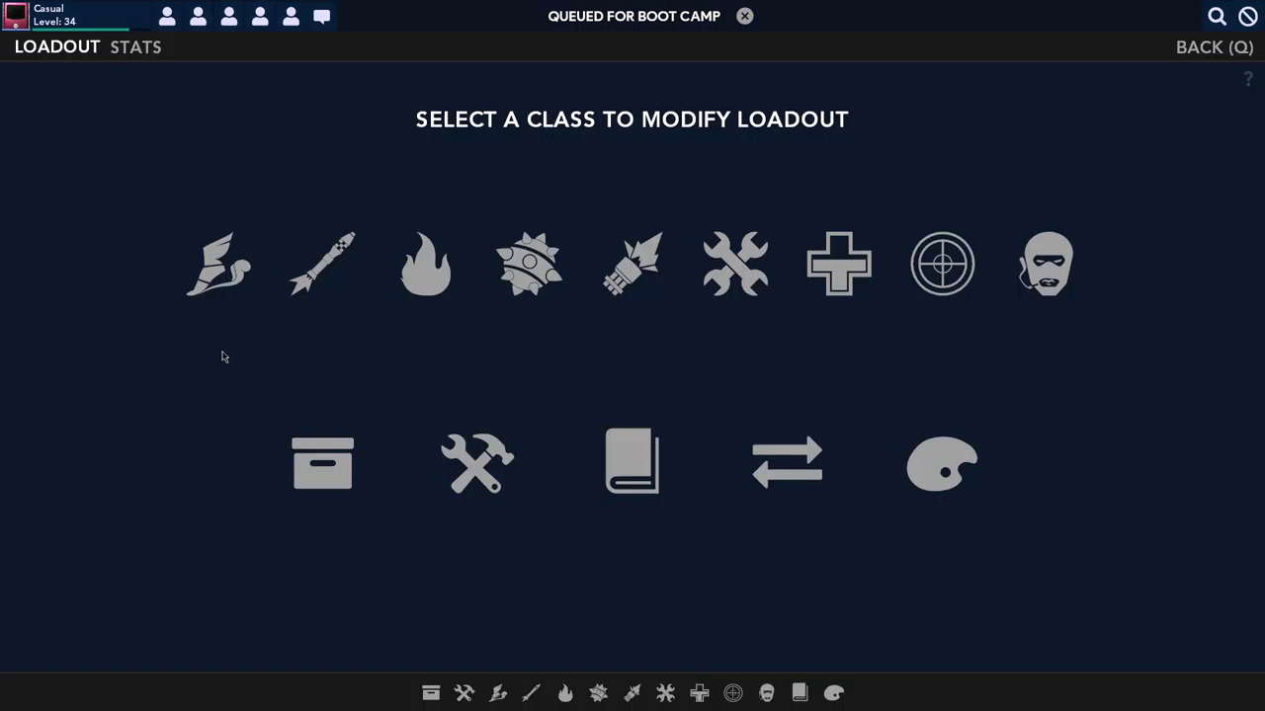
click(322, 463)
key(Escape)
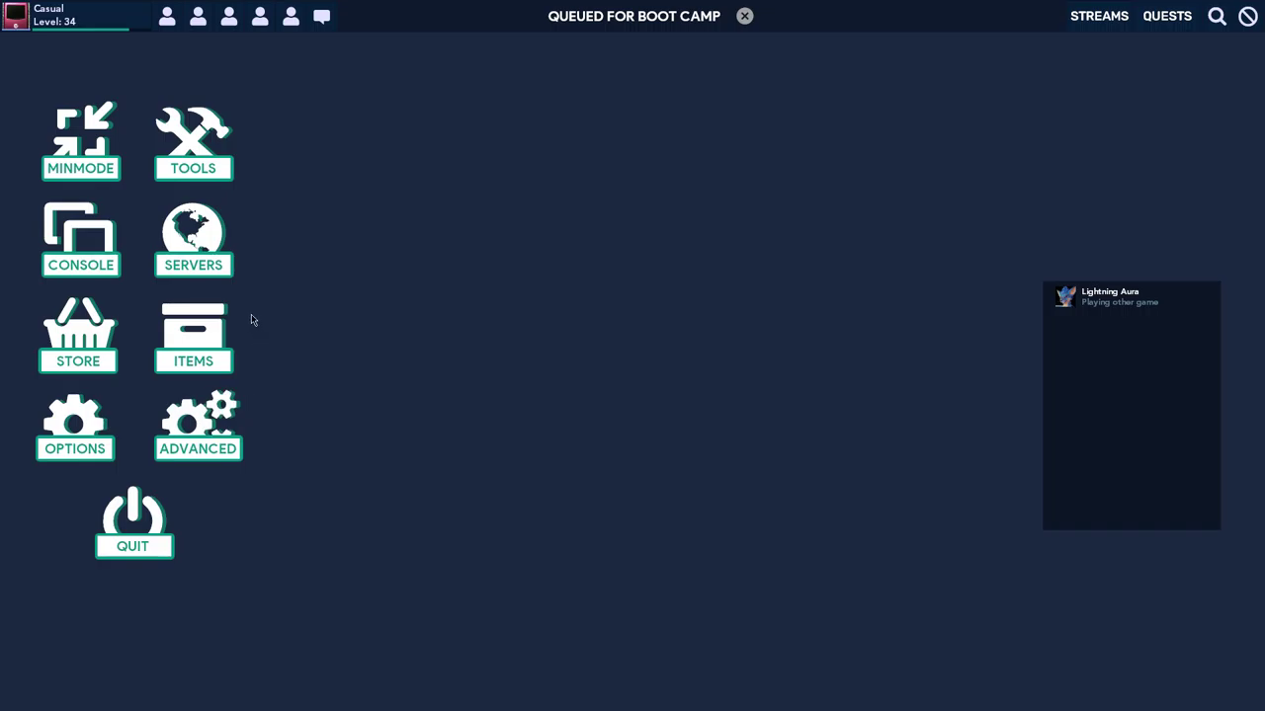
- Inspect the BlapBash medal from backpack page 2 and preview it on Heavy
click(193, 336)
click(320, 450)
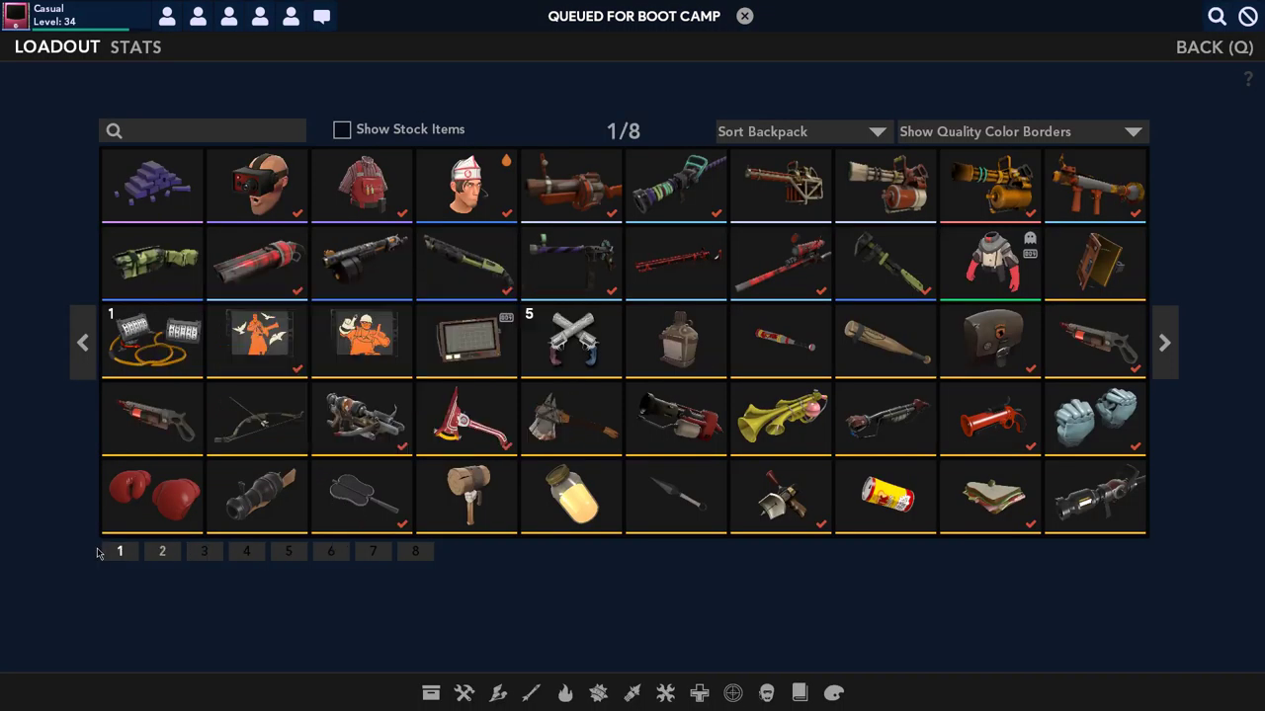
click(162, 553)
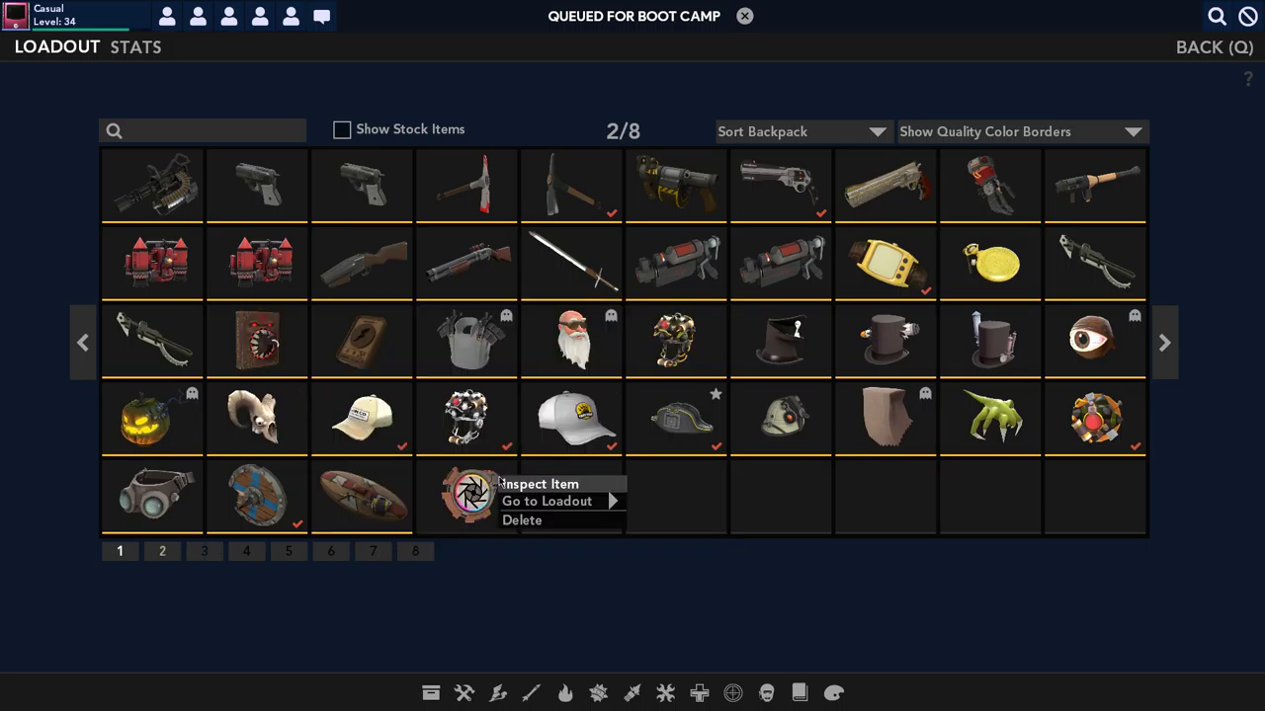
click(551, 483)
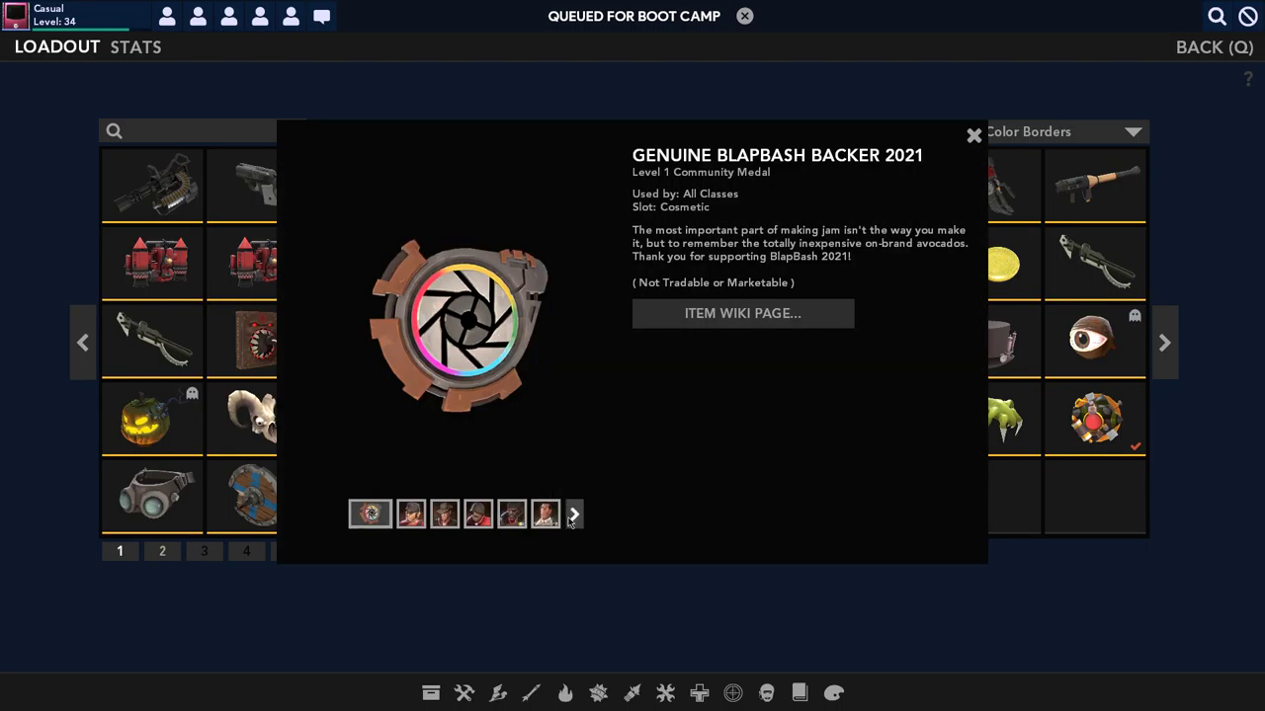
click(573, 514)
click(505, 514)
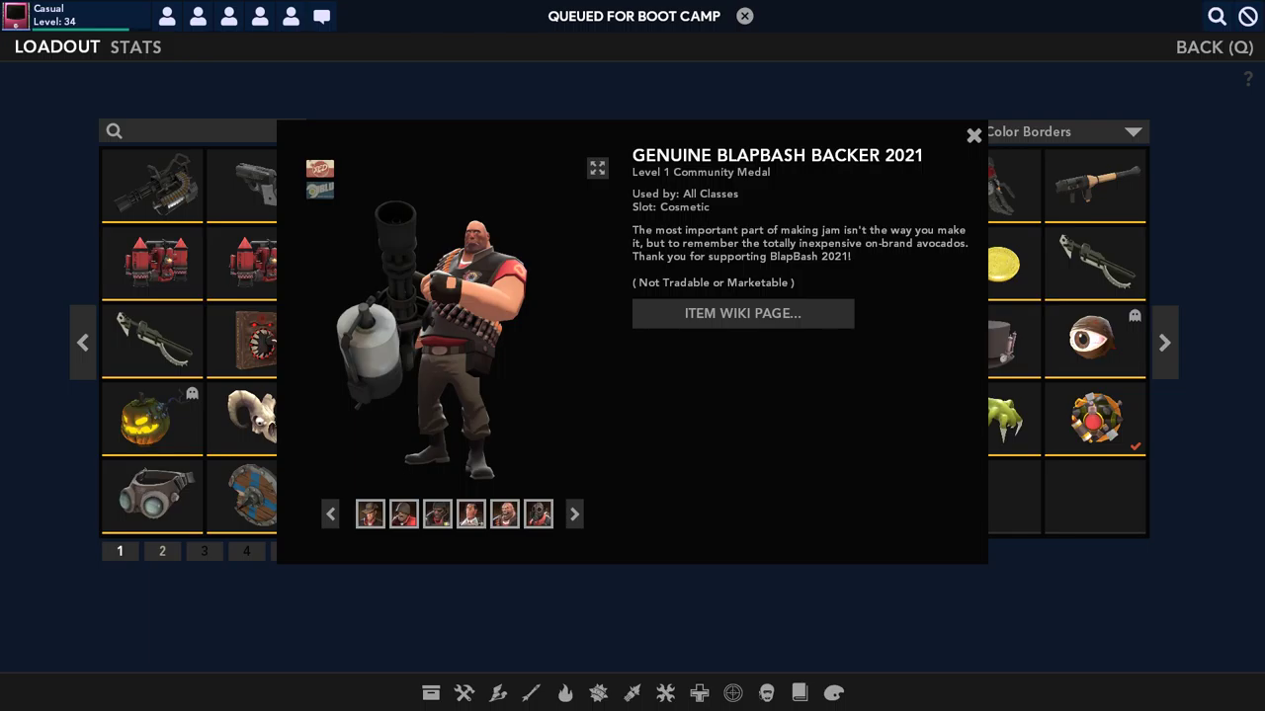
- Close the backpack, view Heavy's loadout, then return to the main menu
key(Escape)
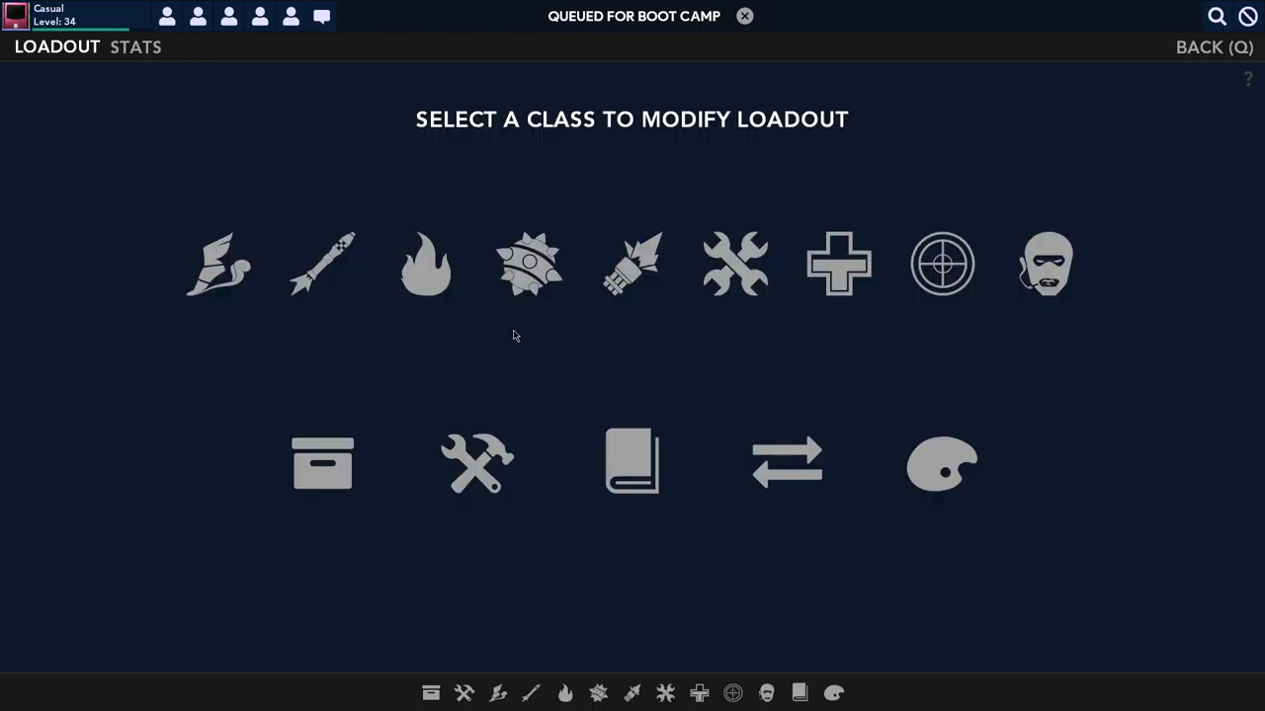
click(632, 264)
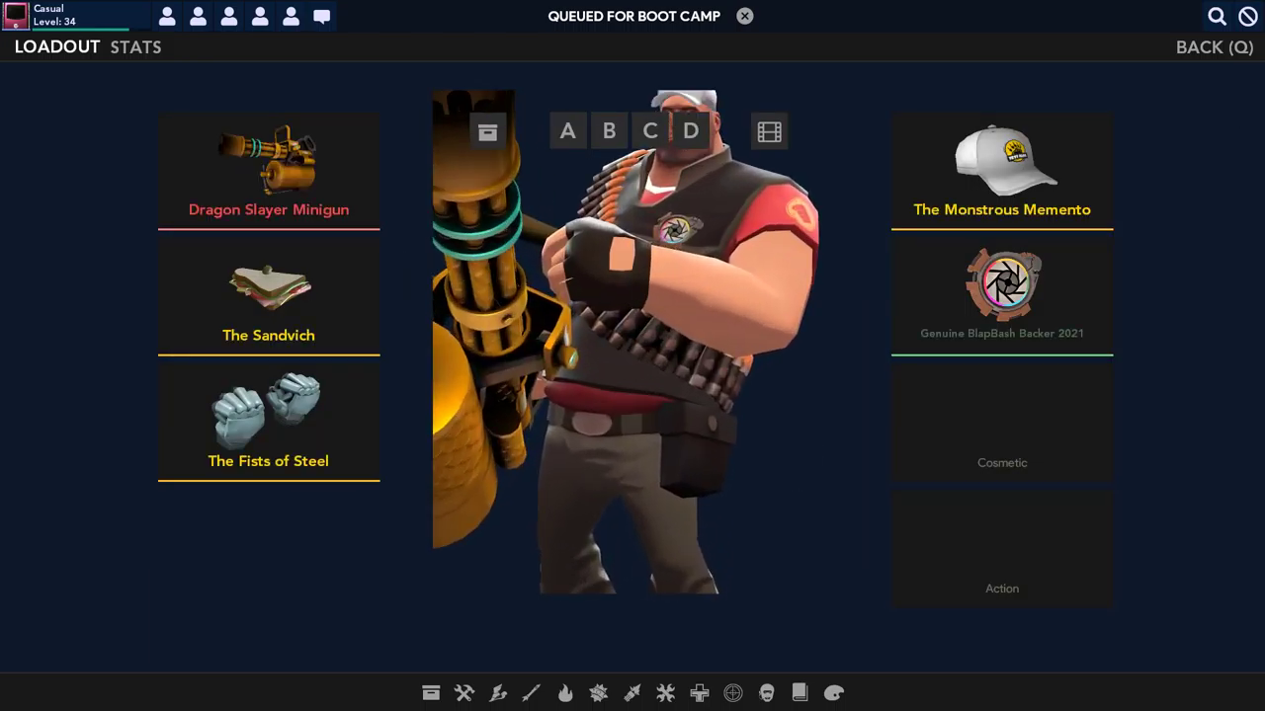
scroll(632, 342, up, 3)
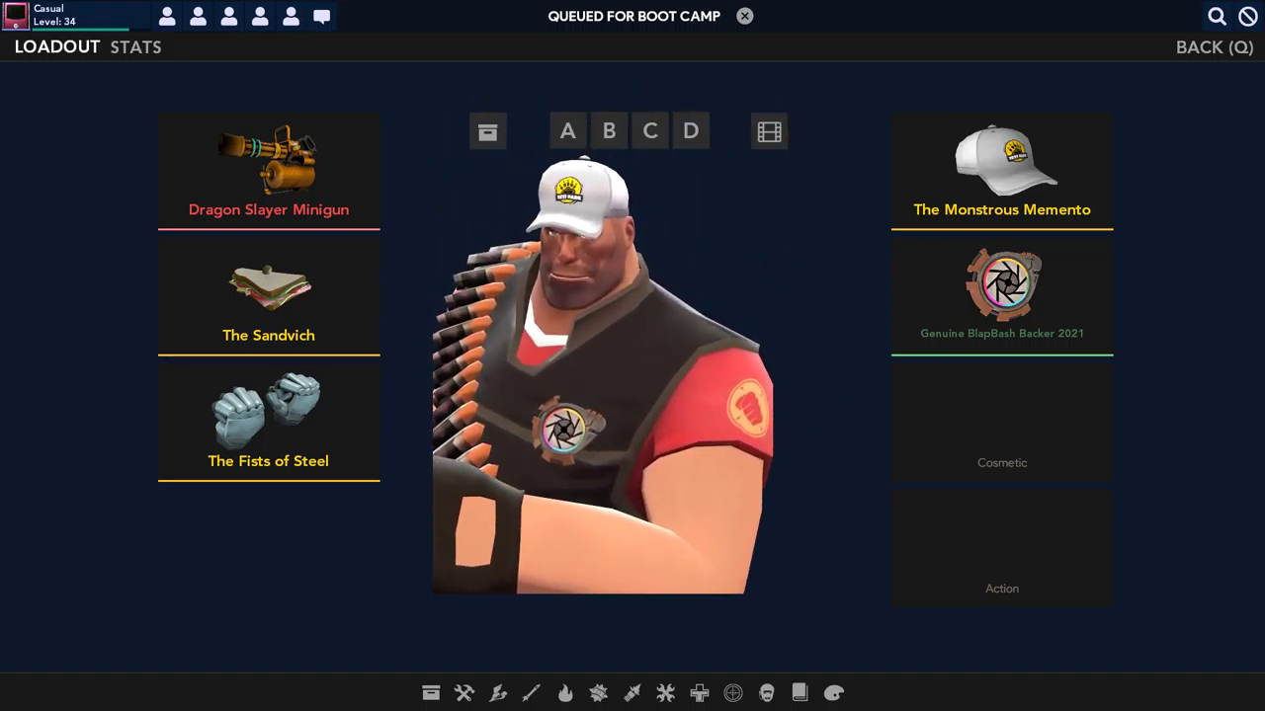
key(q)
key(q)
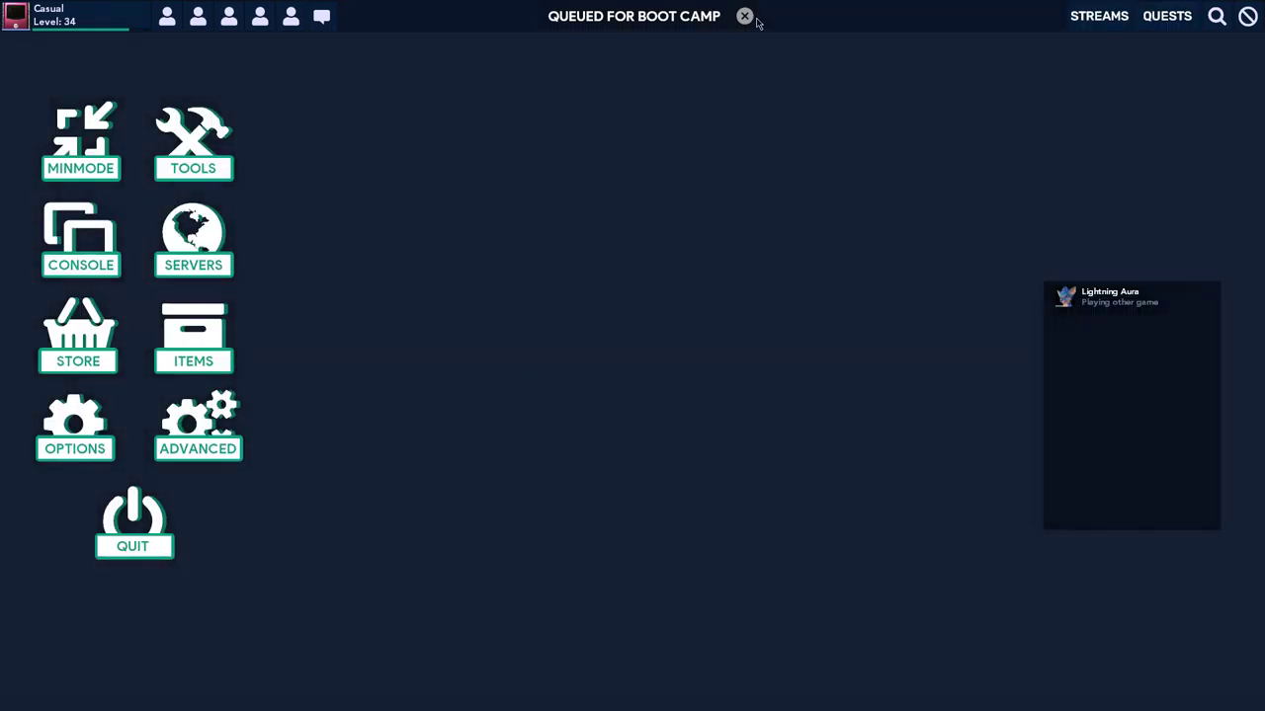
- Cancel the Boot Camp matchmaking queue and reopen the item backpack
click(746, 18)
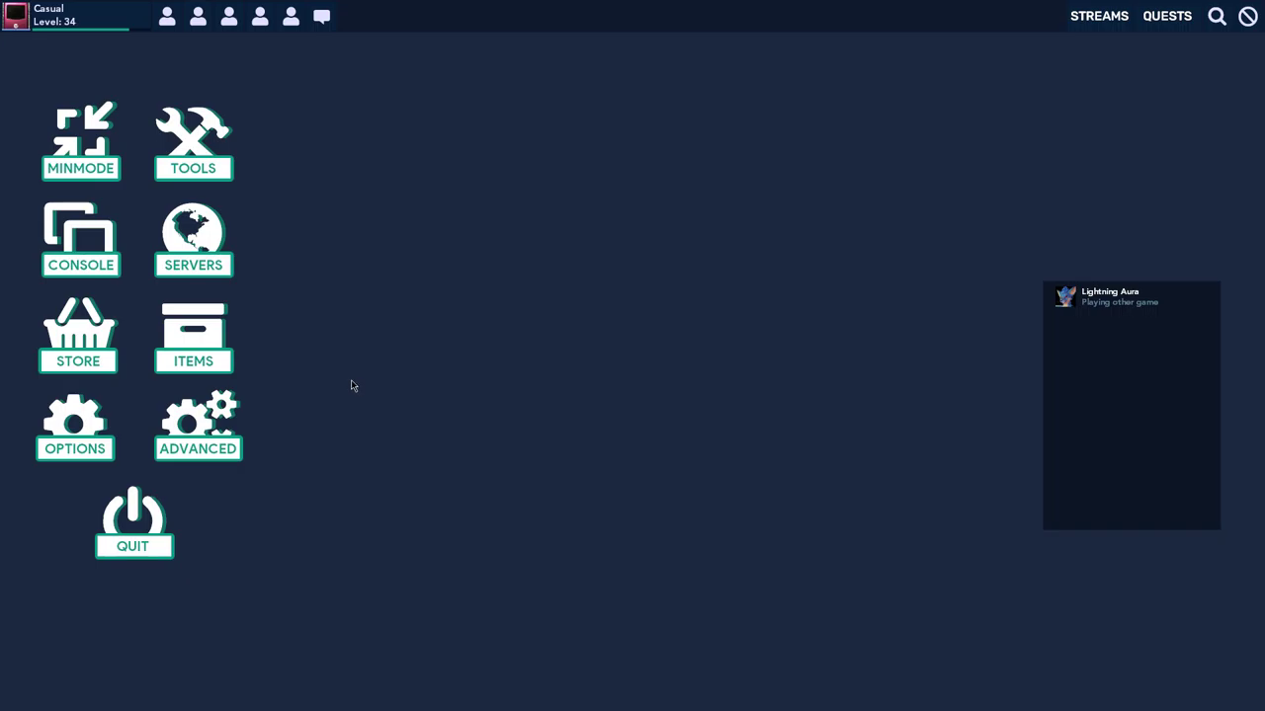
click(224, 339)
- Inspect the BlapBash medal from backpack page 2 and preview it on Heavy
click(302, 475)
click(159, 550)
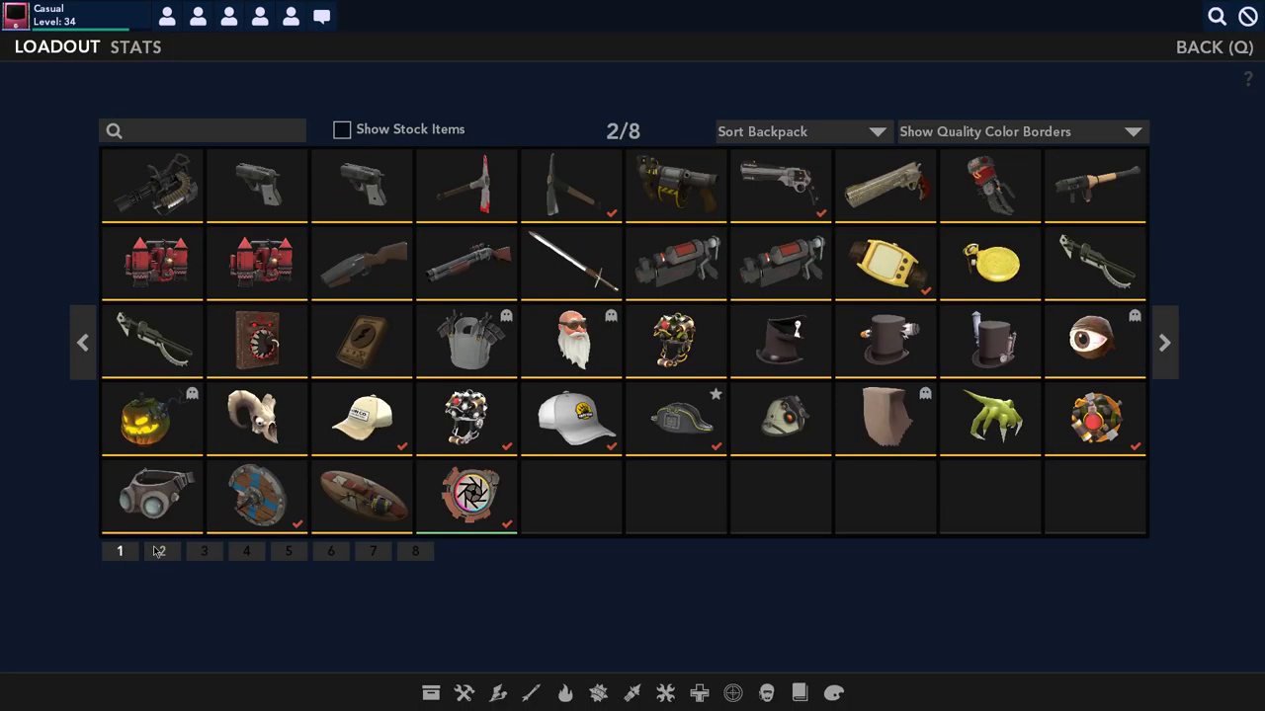
right_click(433, 494)
click(483, 493)
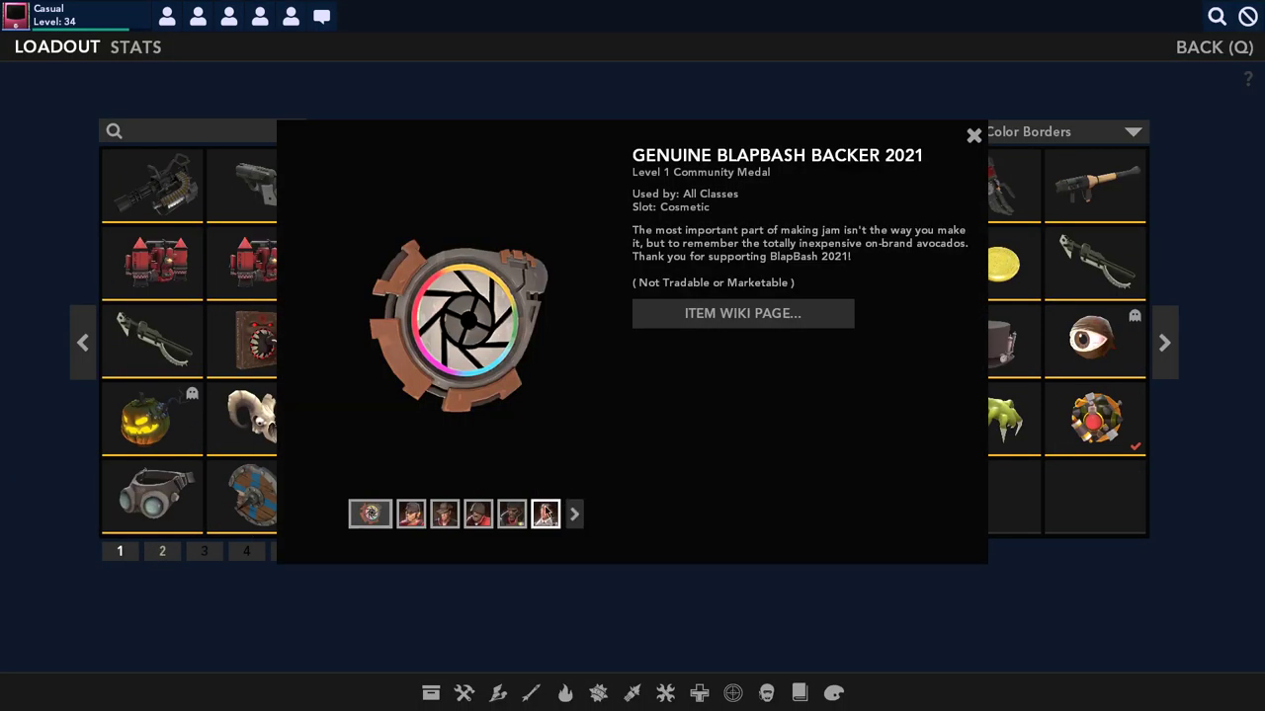
click(573, 512)
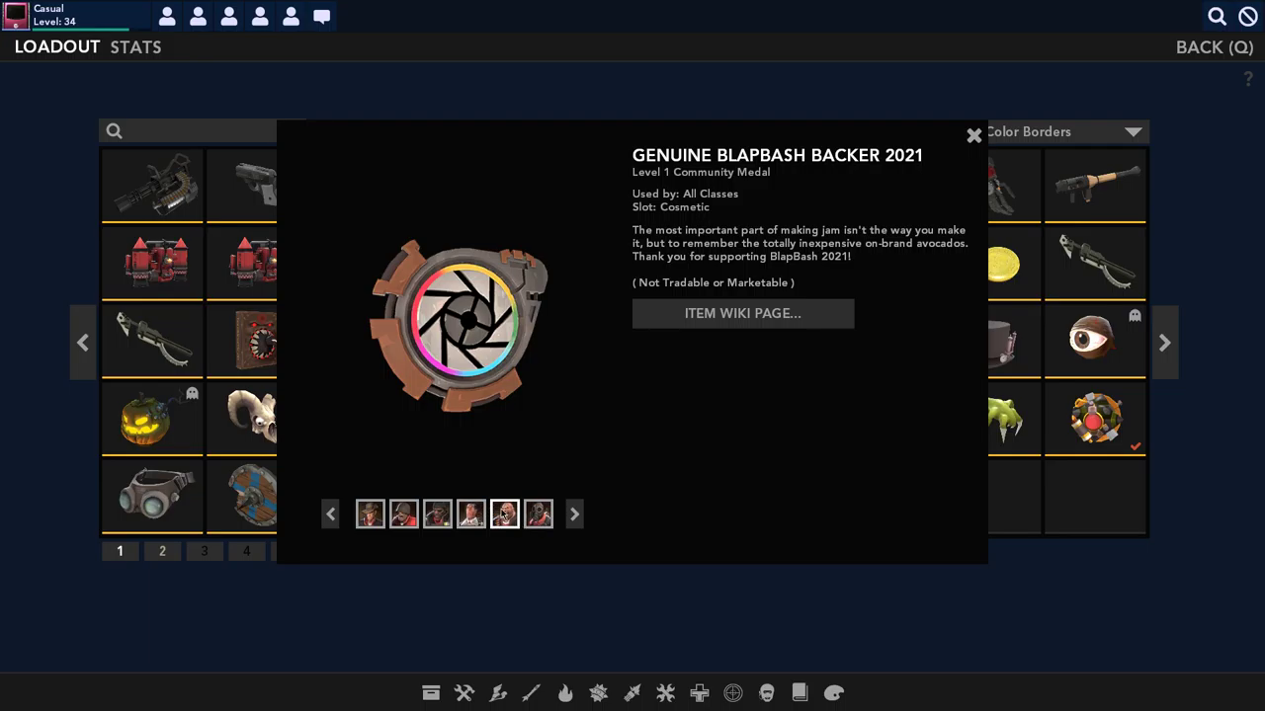
click(504, 514)
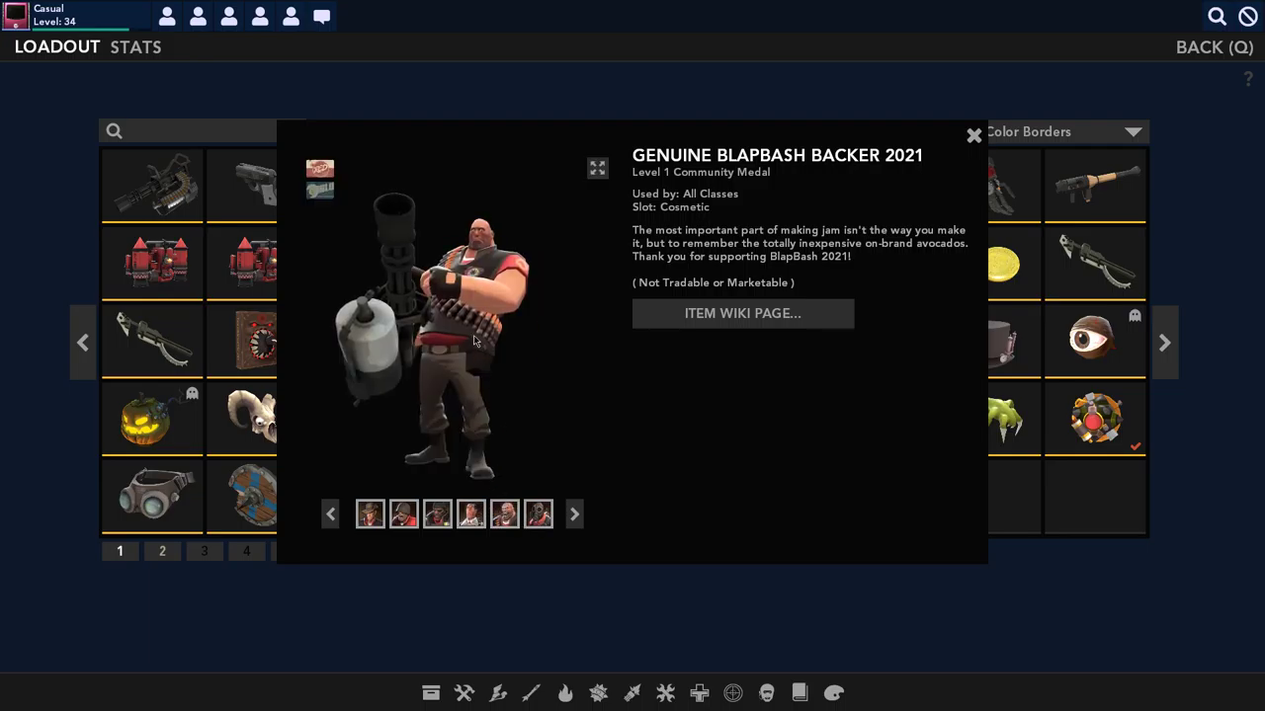
- Close the inspection, back out to class selection, and open a class loadout
click(973, 136)
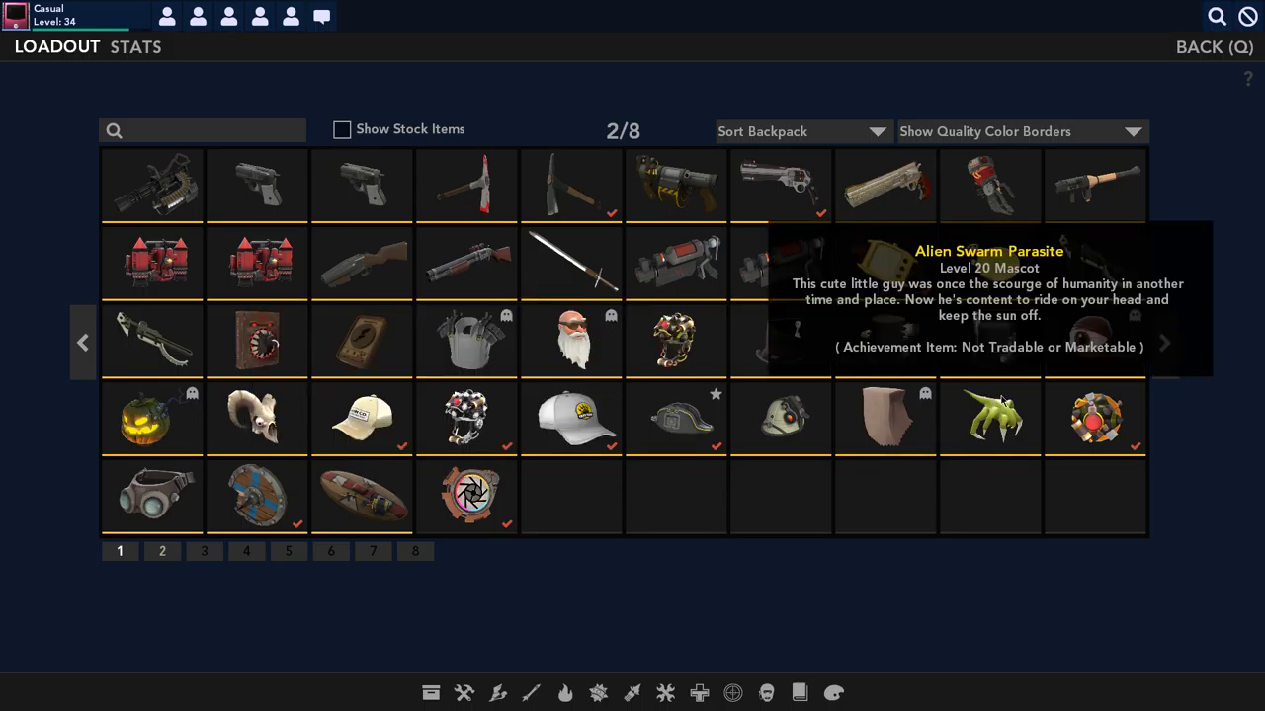
key(q)
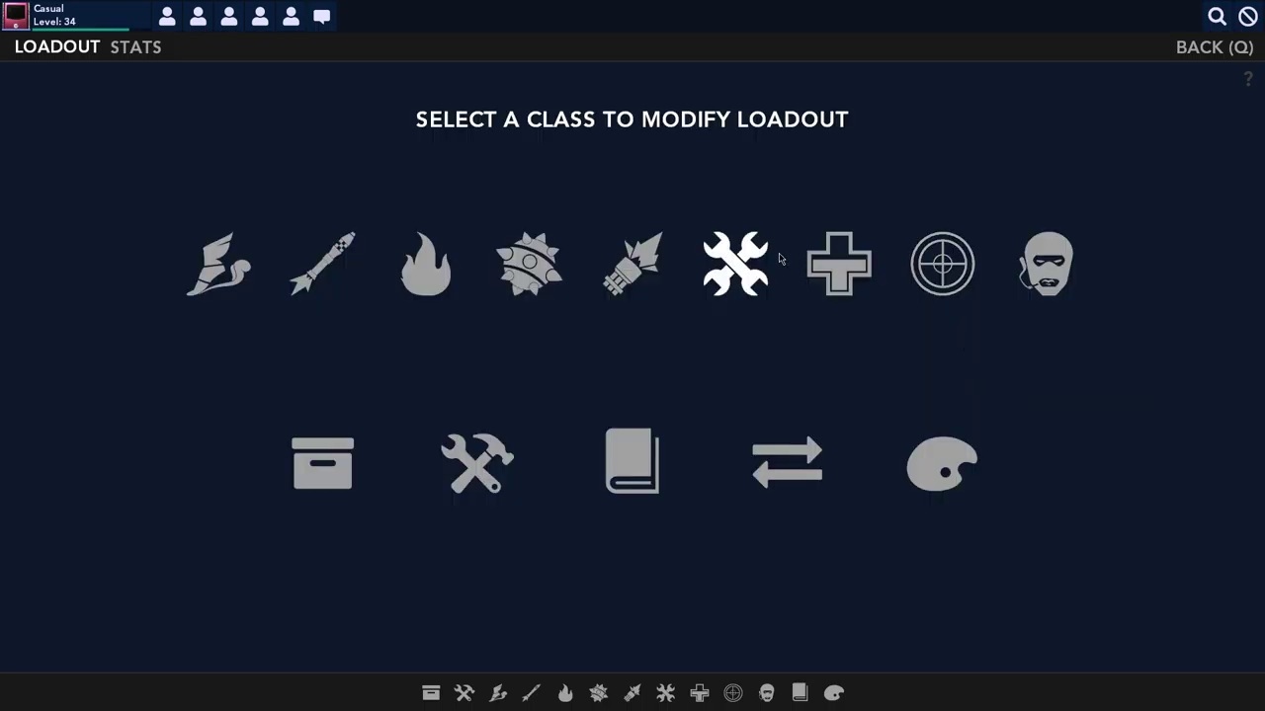
click(736, 265)
- Switch from the Engineer loadout to Heavy's and turn his preview to face front
key(q)
click(626, 263)
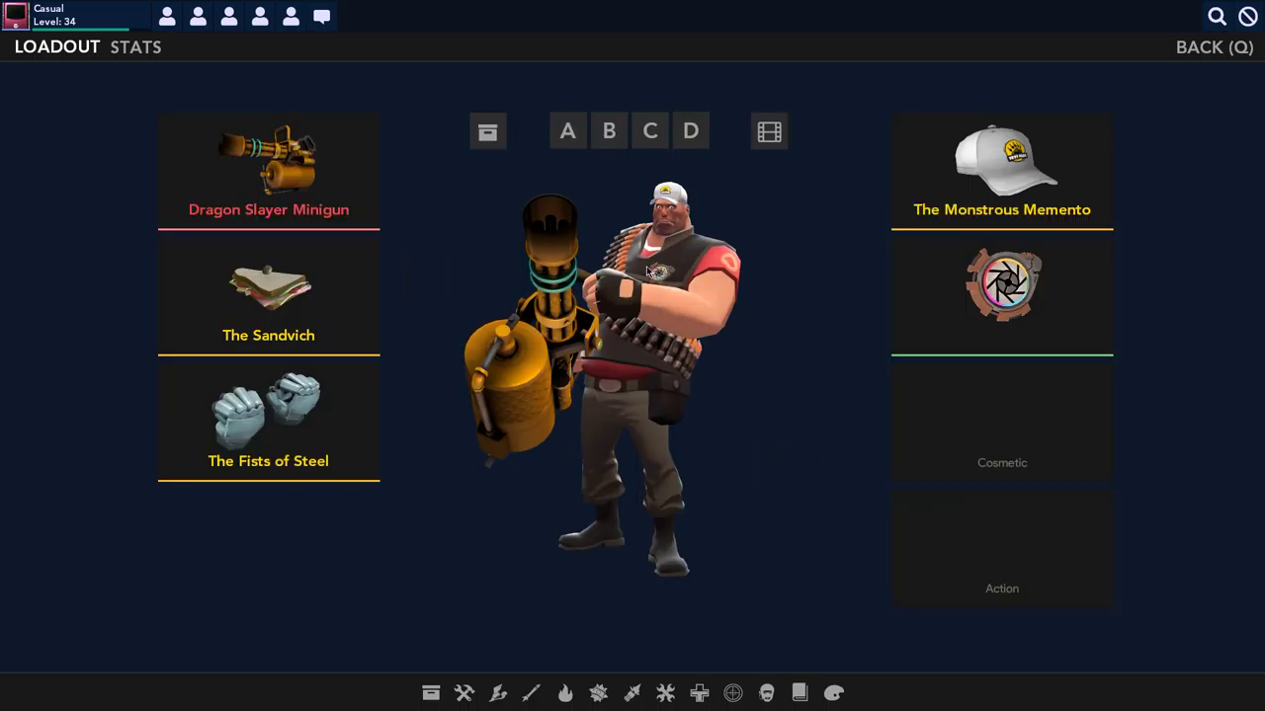
click(662, 383)
drag(662, 382, 613, 381)
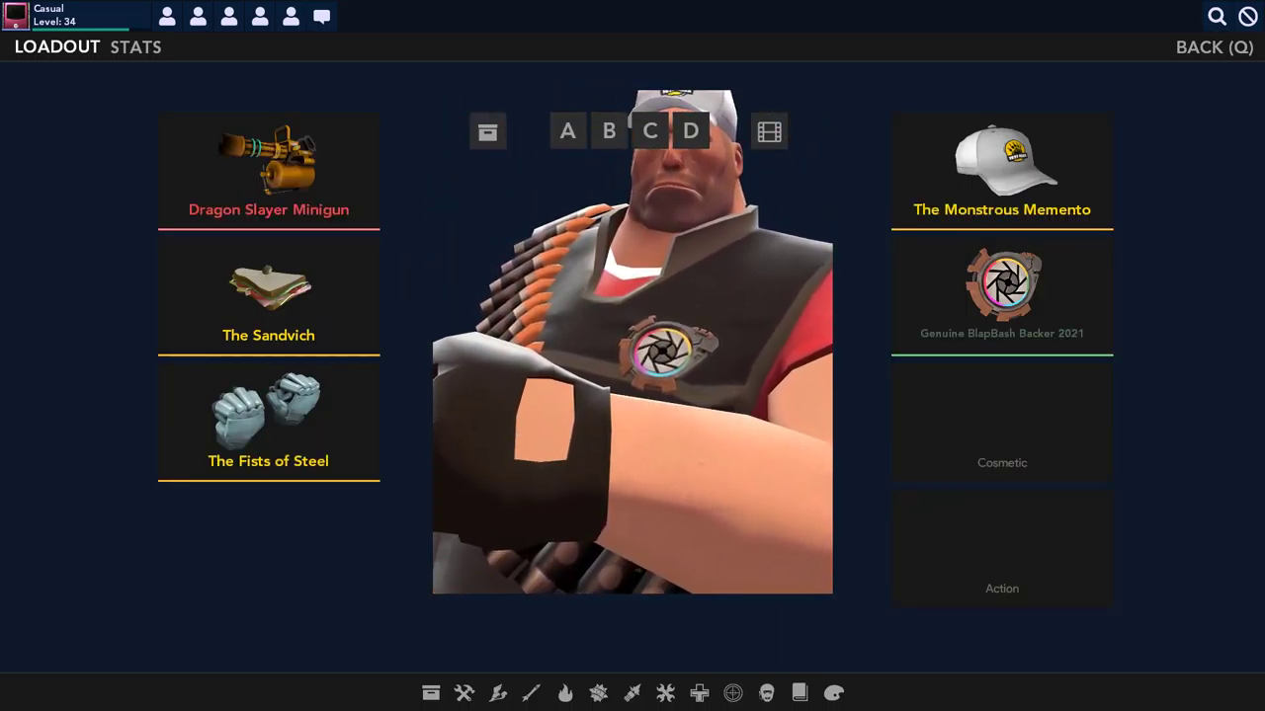
scroll(632, 342, up, 2)
drag(733, 455, 756, 456)
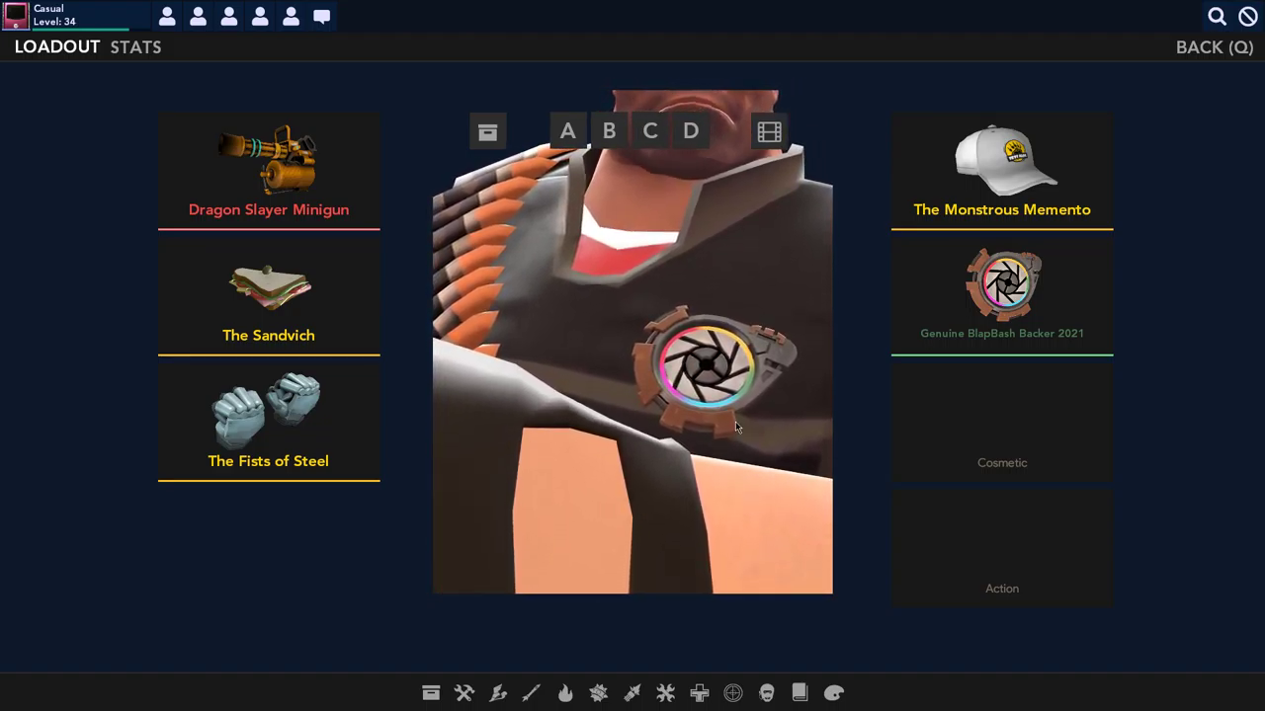
- Keep The Sandvich secondary, zoom onto Heavy's chest medal, and save a screenshot
click(309, 256)
click(254, 199)
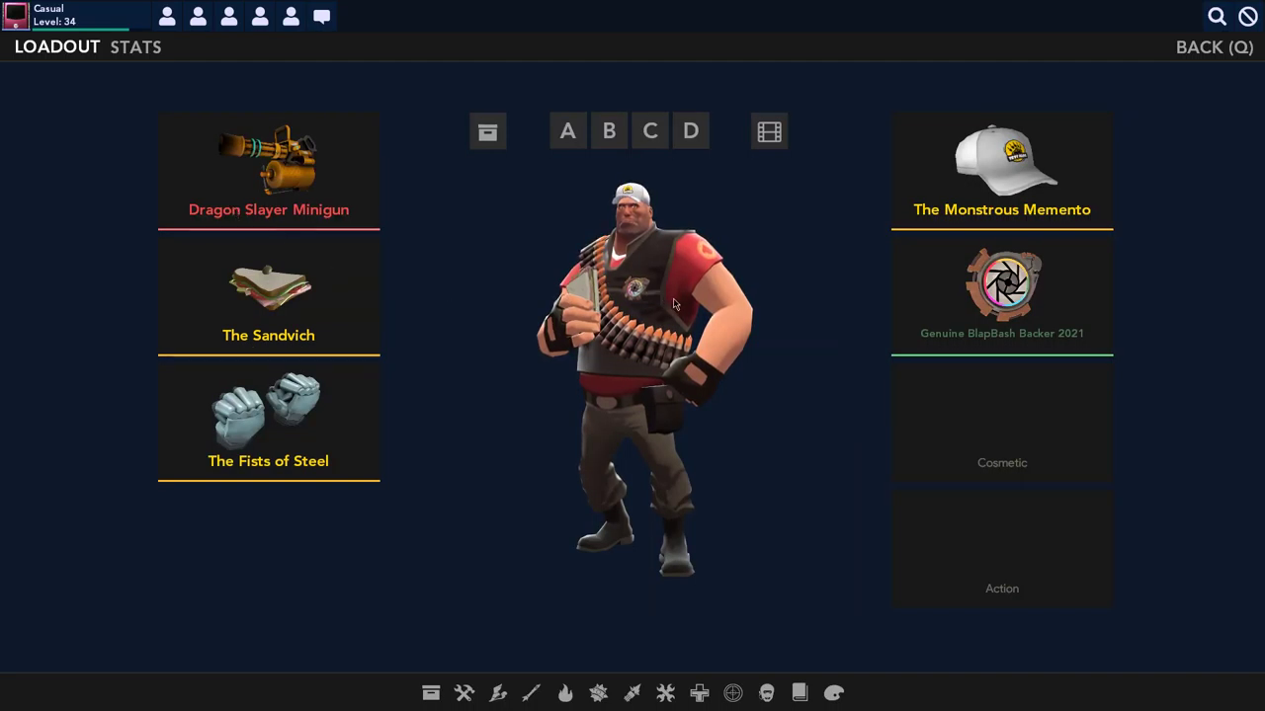
click(683, 548)
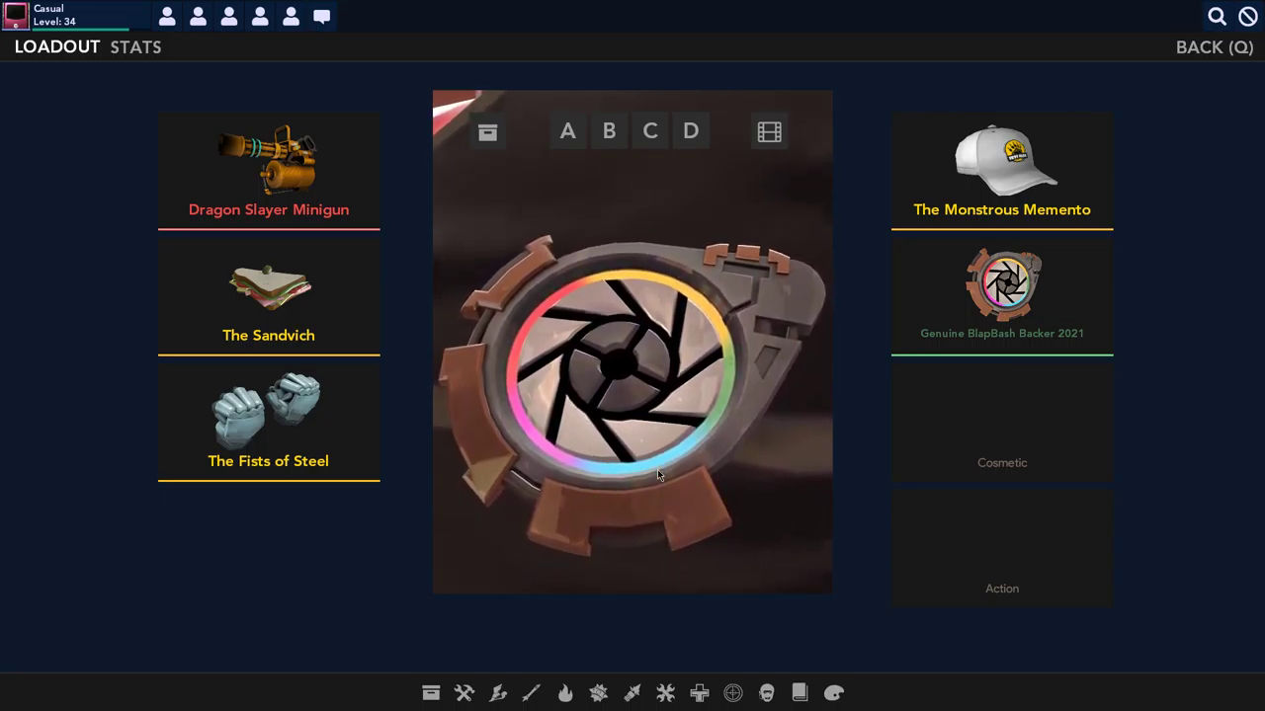
key(F12)
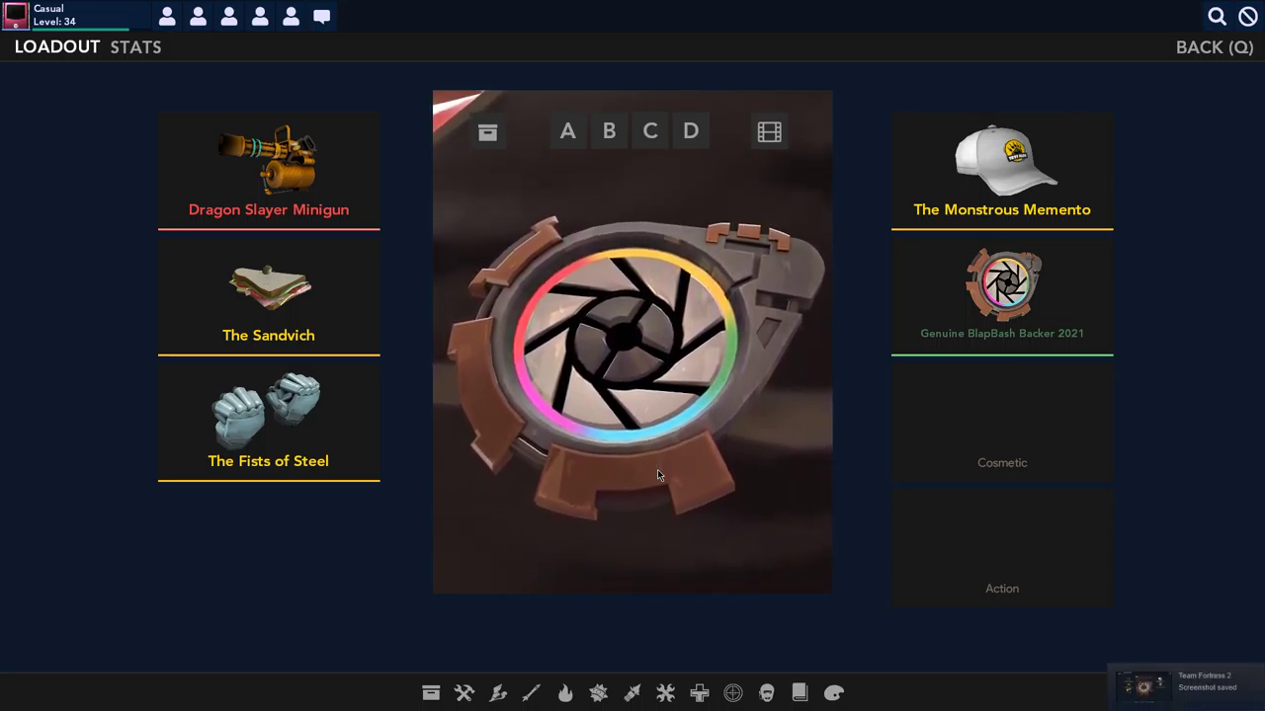